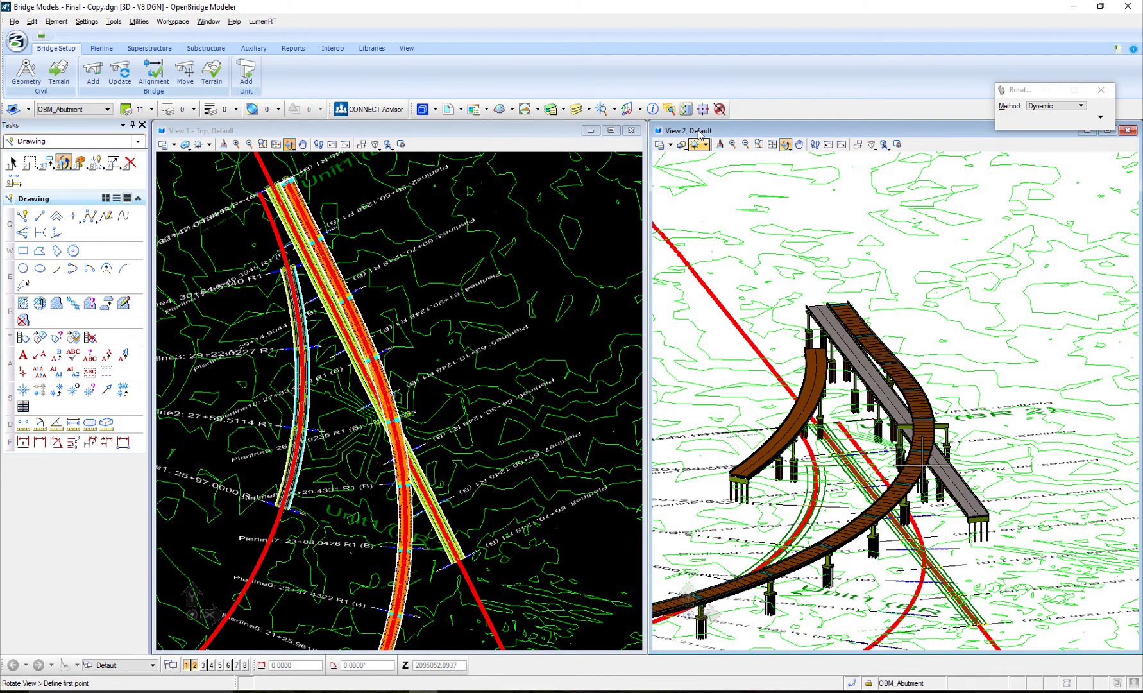
# List the model's bridges in the Project Explorer and hide bridges BR 2 and BR 3, leaving BR 1 displayed.
pyautogui.click(670, 110)
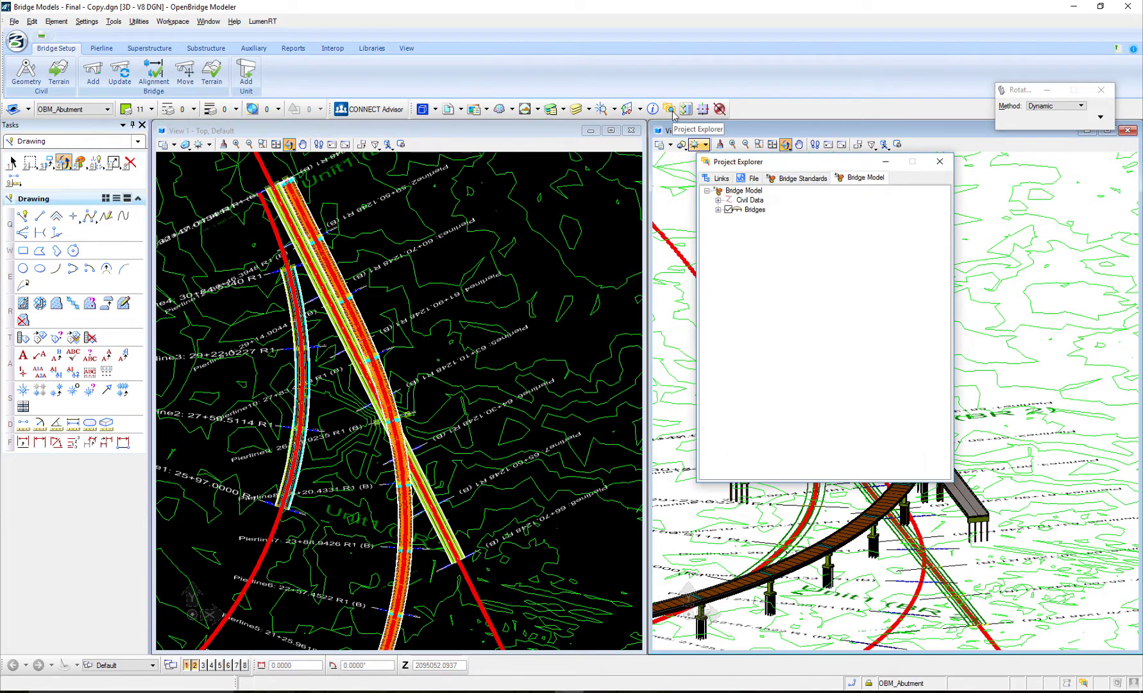
pyautogui.click(719, 210)
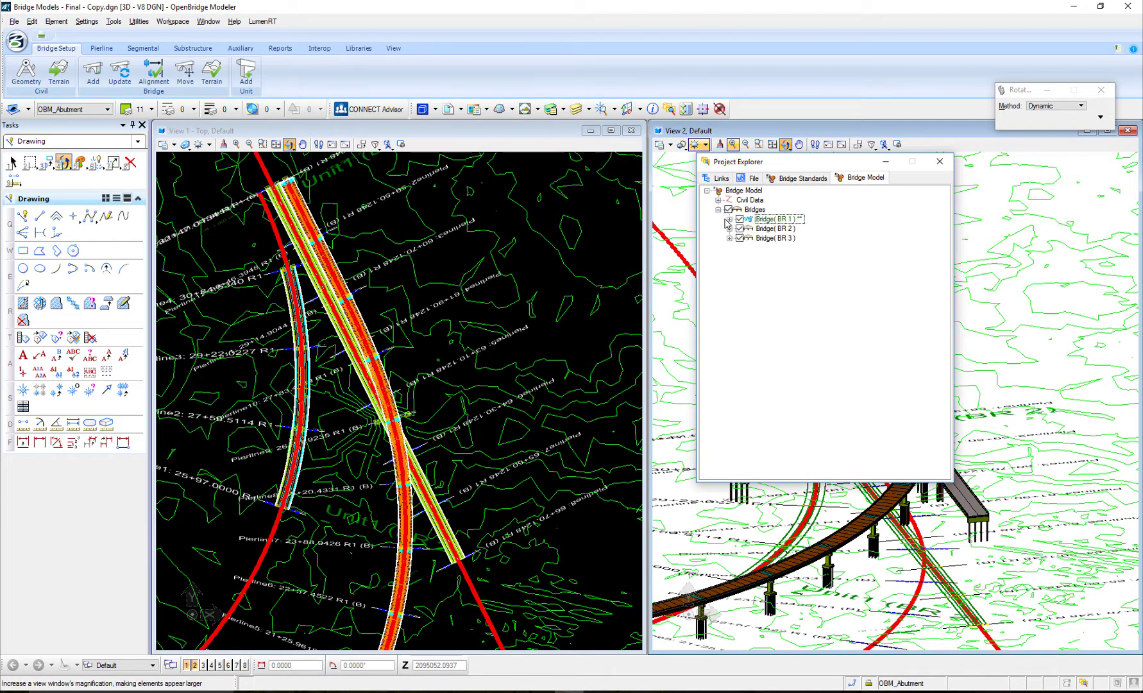
pyautogui.click(740, 229)
pyautogui.click(739, 238)
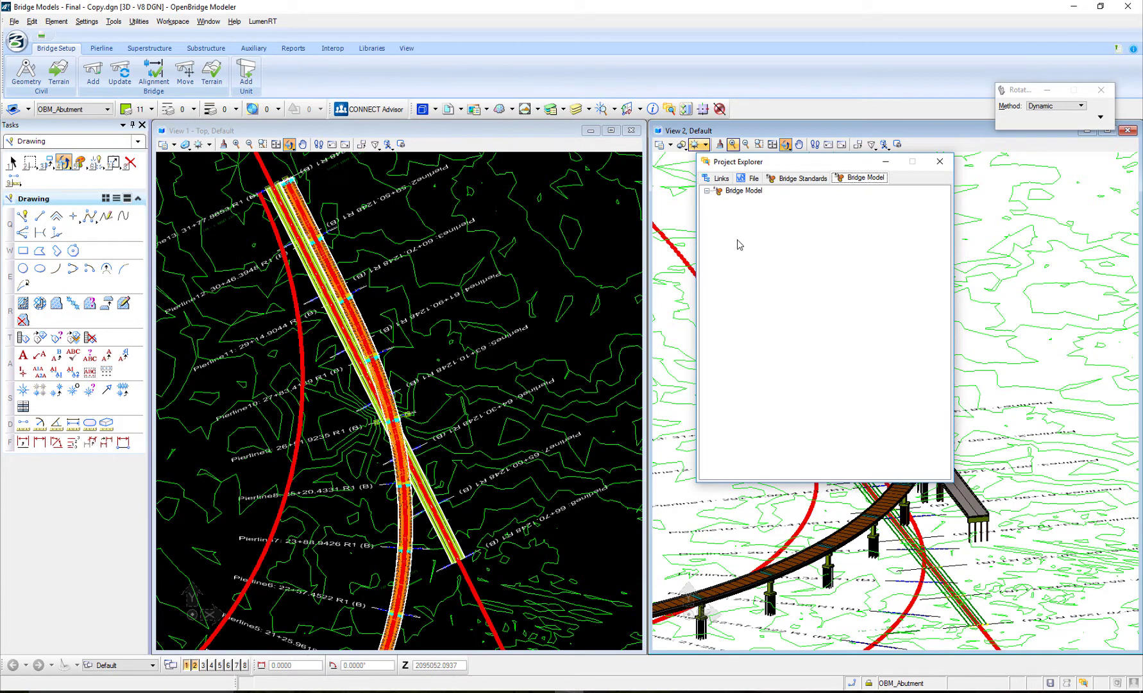
pyautogui.click(739, 238)
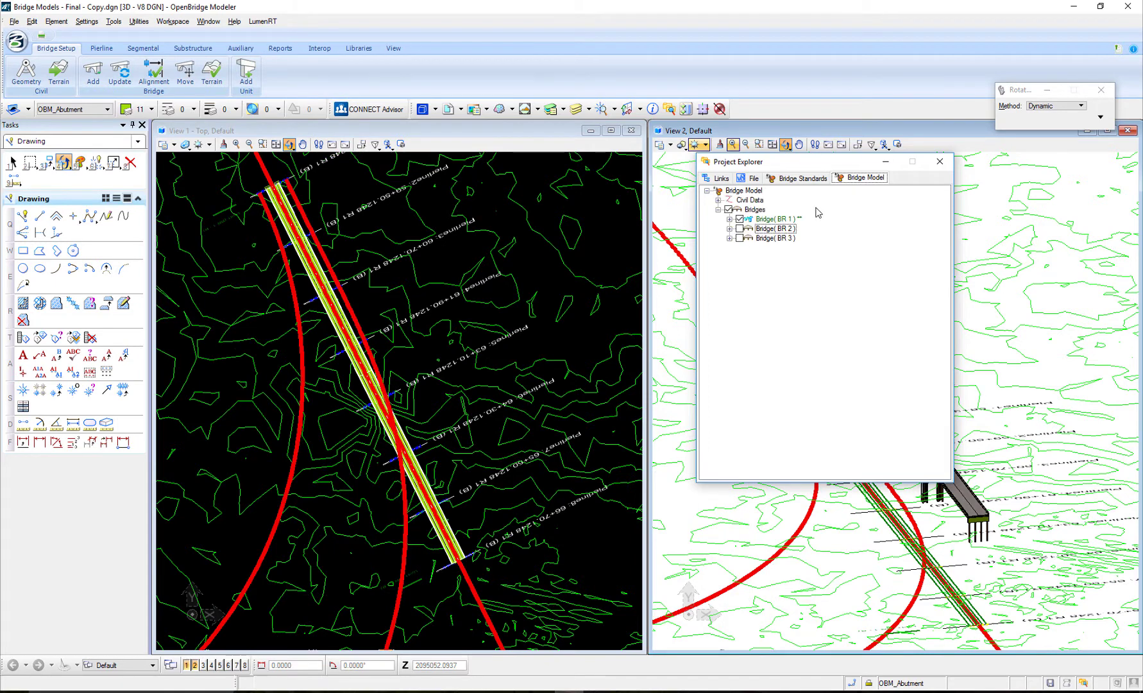
# Examine the structure of bridge BR 1 in the Project Explorer, from Unit1 and its beam group to the PL 1 - 2 span's Beam-L segment.
pyautogui.click(774, 220)
pyautogui.click(729, 218)
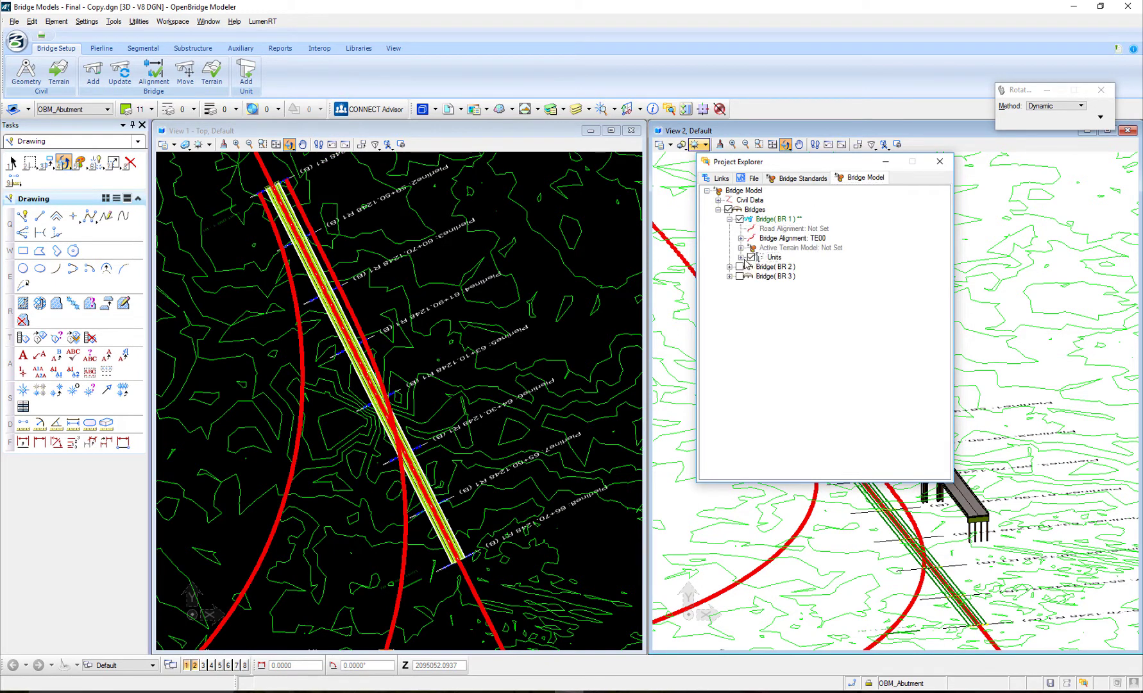
pyautogui.click(742, 257)
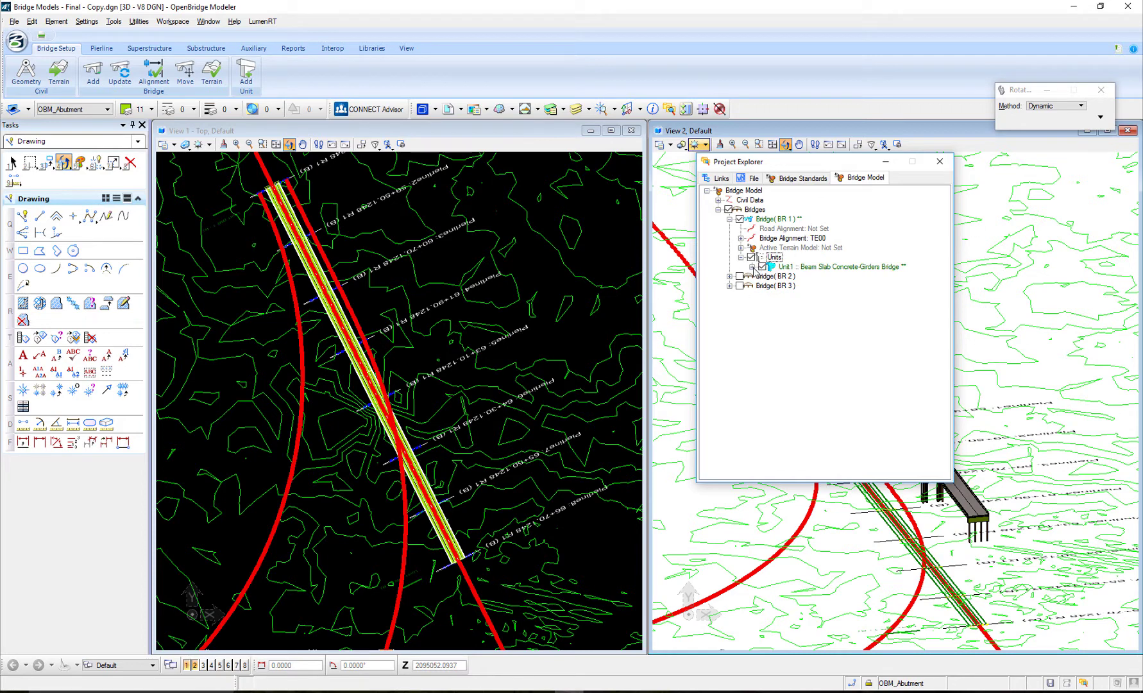
pyautogui.click(756, 267)
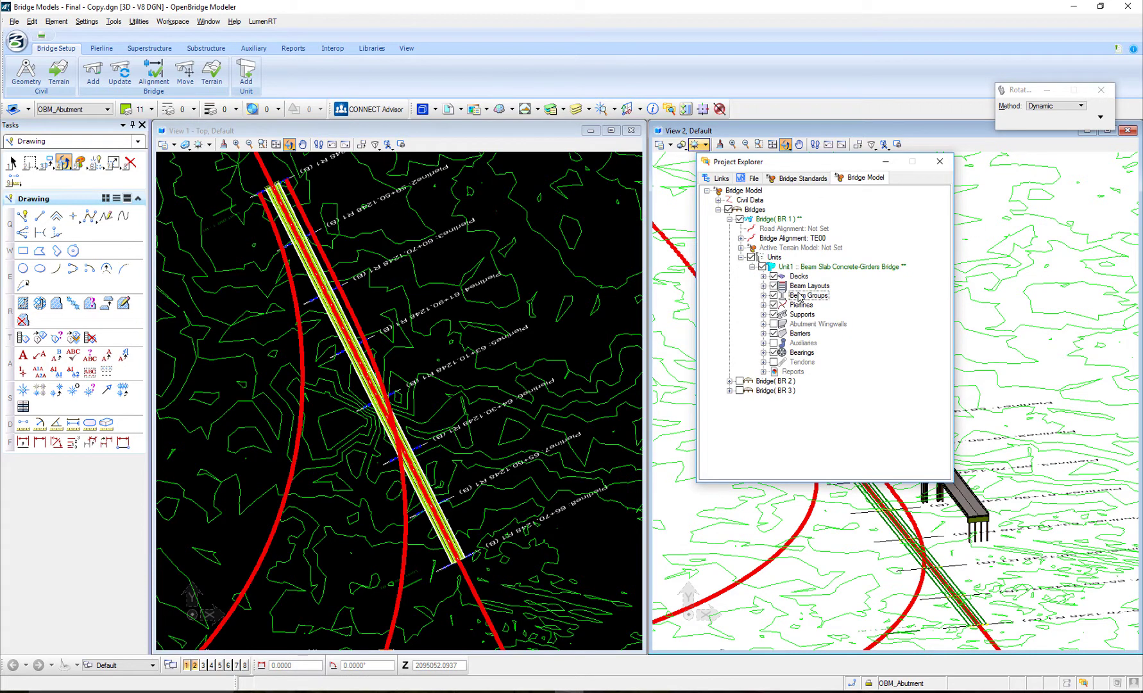
pyautogui.click(763, 295)
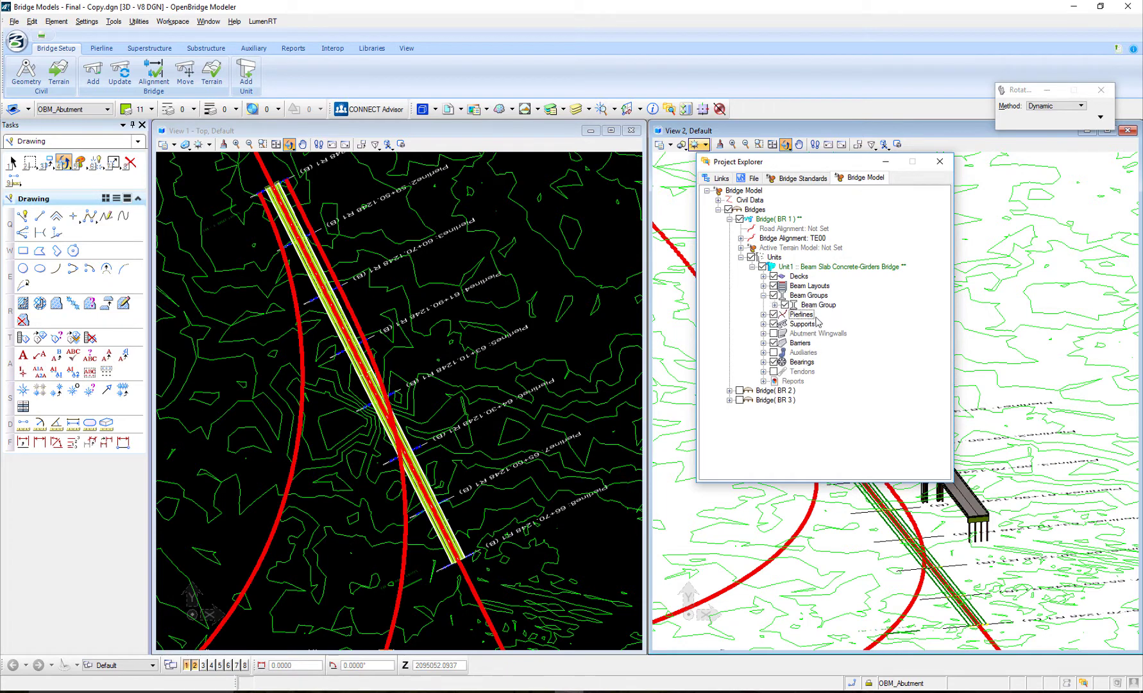
pyautogui.click(775, 305)
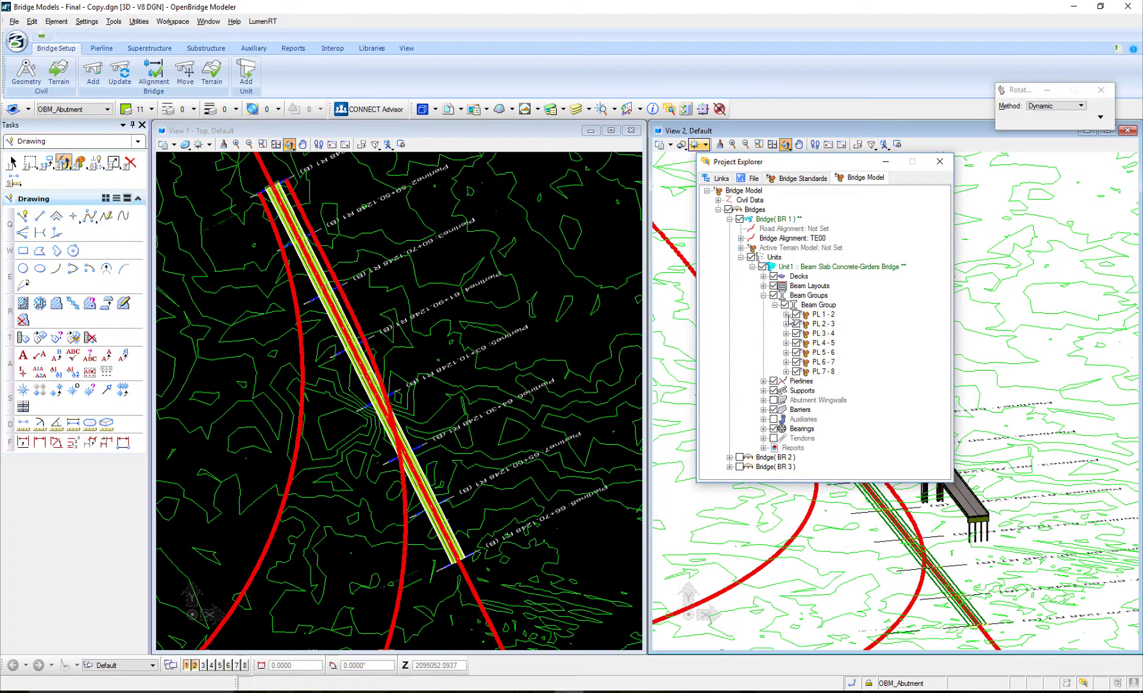
pyautogui.click(786, 314)
pyautogui.click(798, 324)
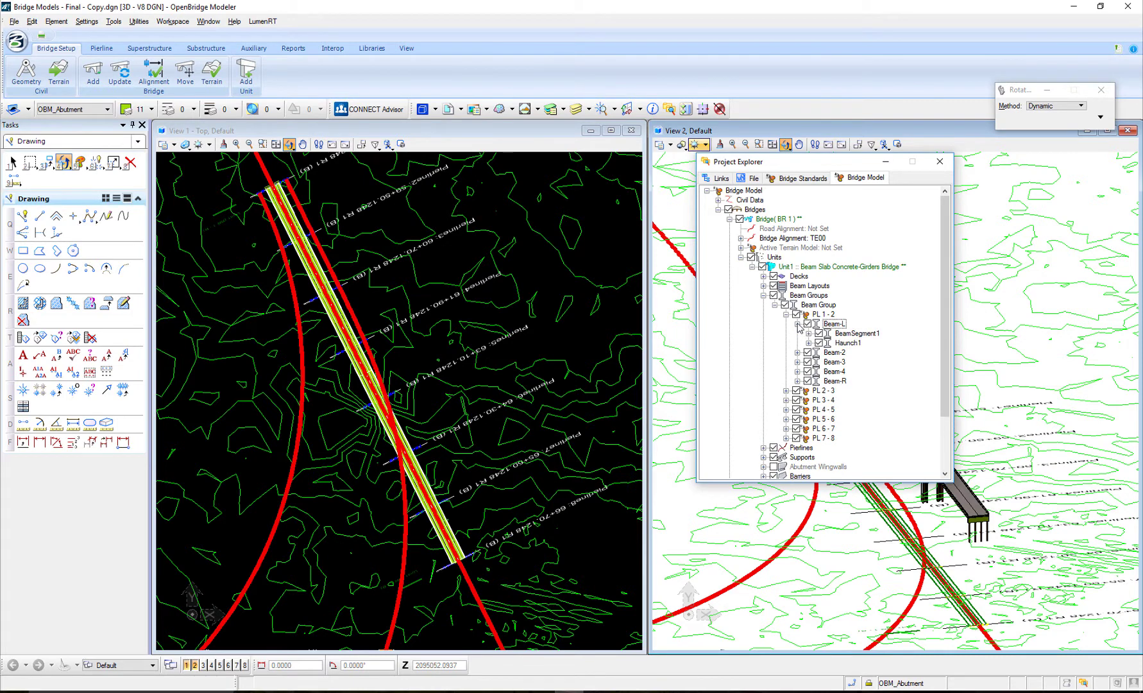
pyautogui.click(856, 335)
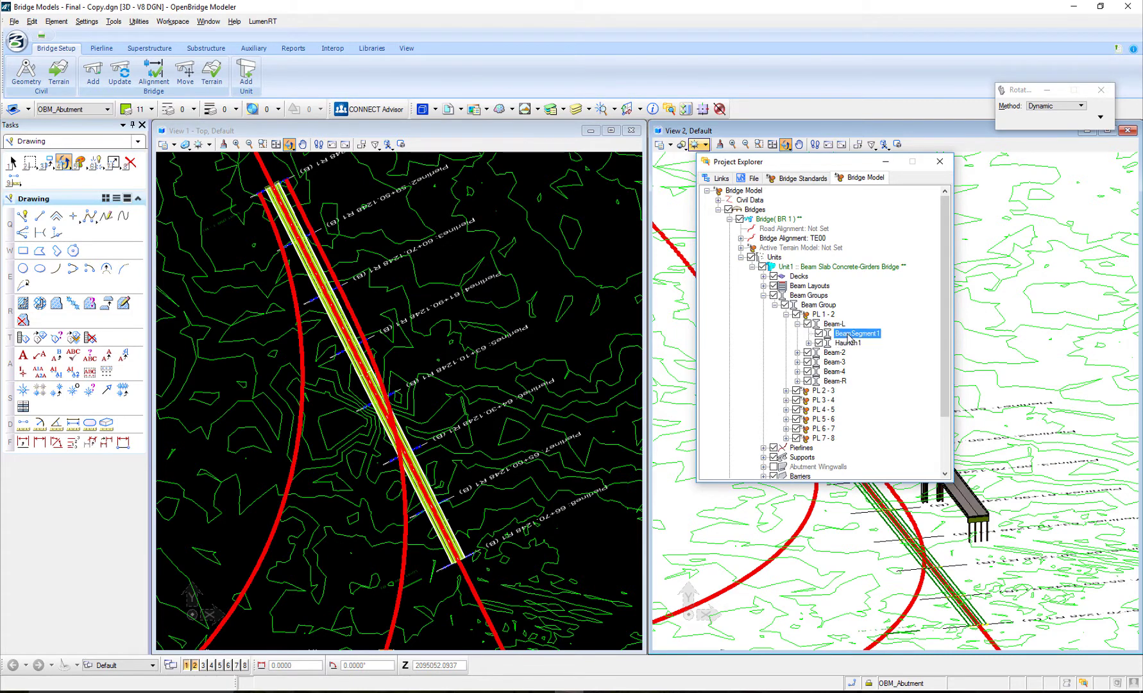
pyautogui.click(833, 326)
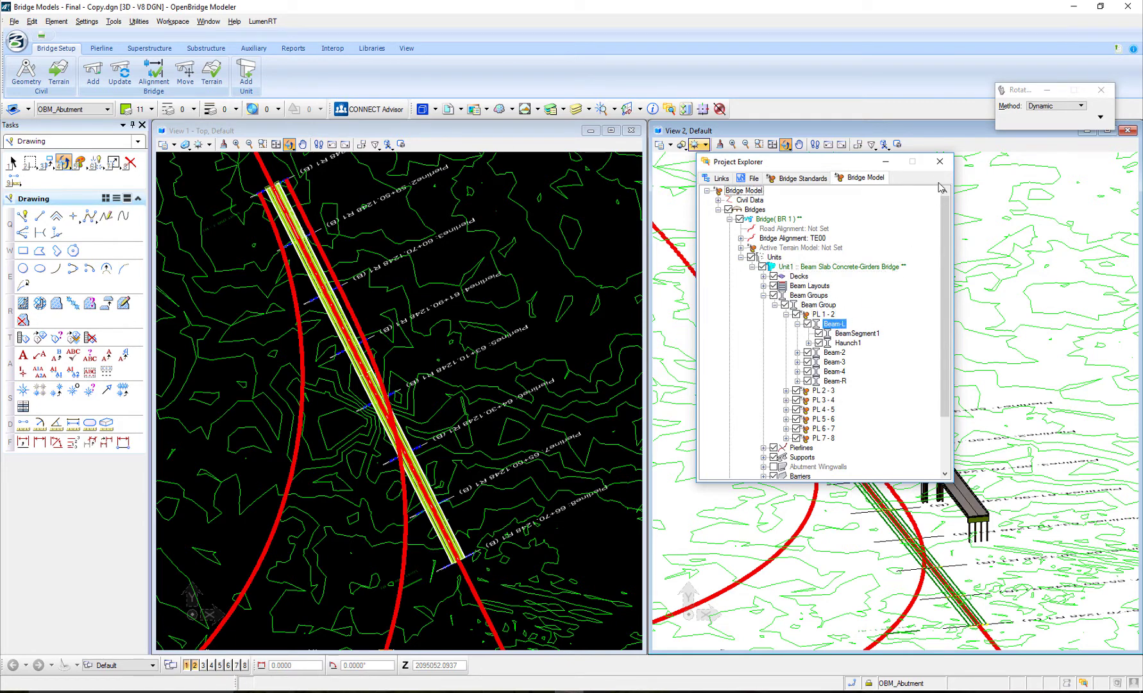
pyautogui.click(940, 161)
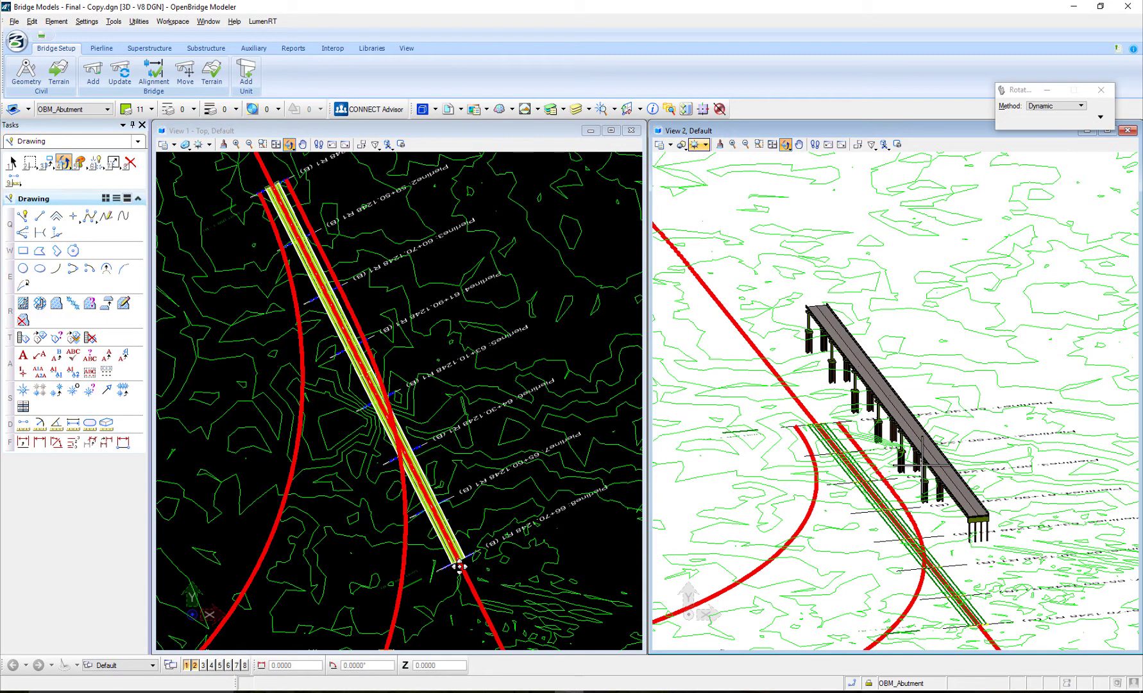
# Select the concrete beam group in the plan view near BearingGroup8 and open its Beam Definition for viewing.
pyautogui.scroll(5, 454, 562)
pyautogui.scroll(2, 431, 530)
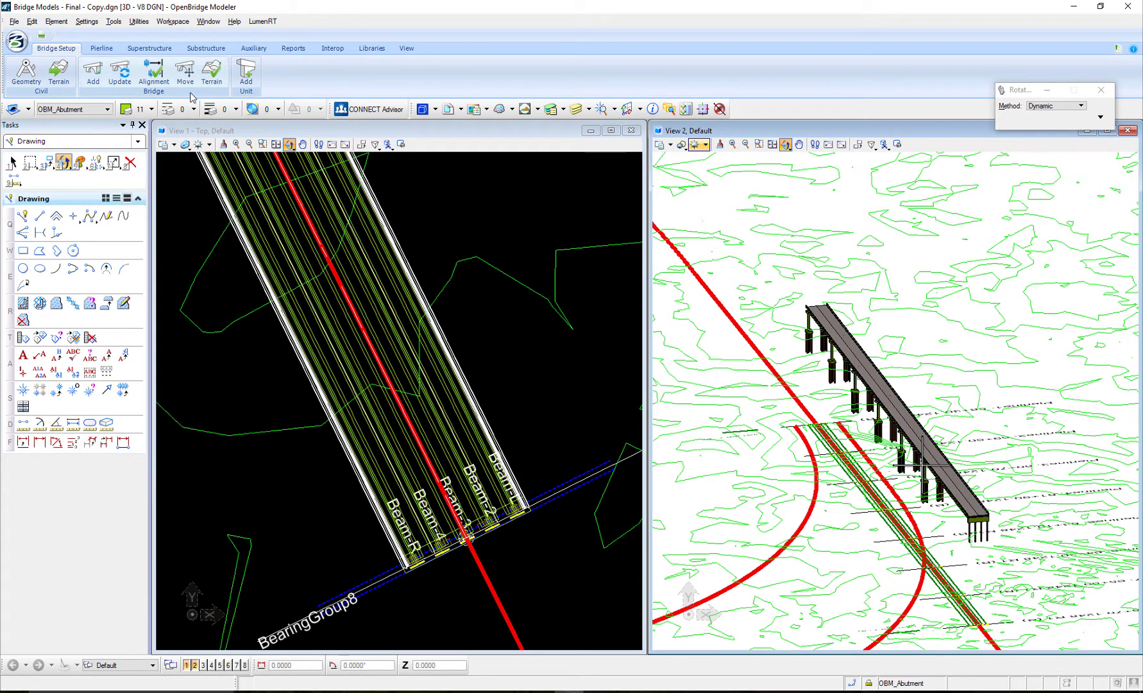
pyautogui.click(13, 162)
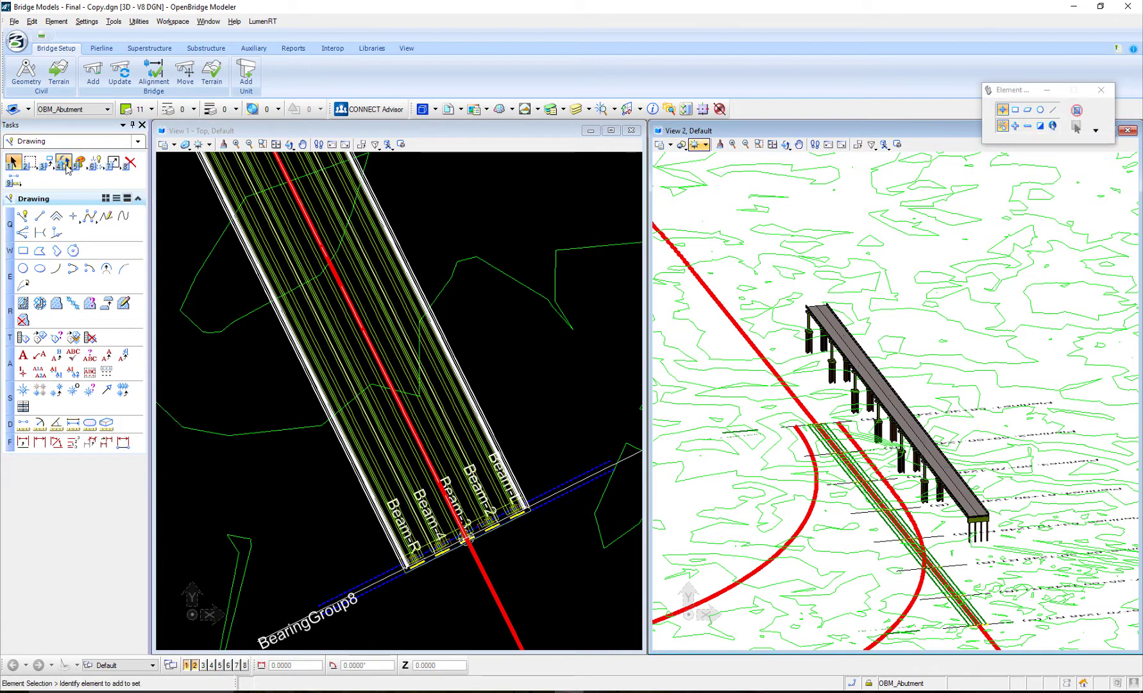
pyautogui.click(401, 340)
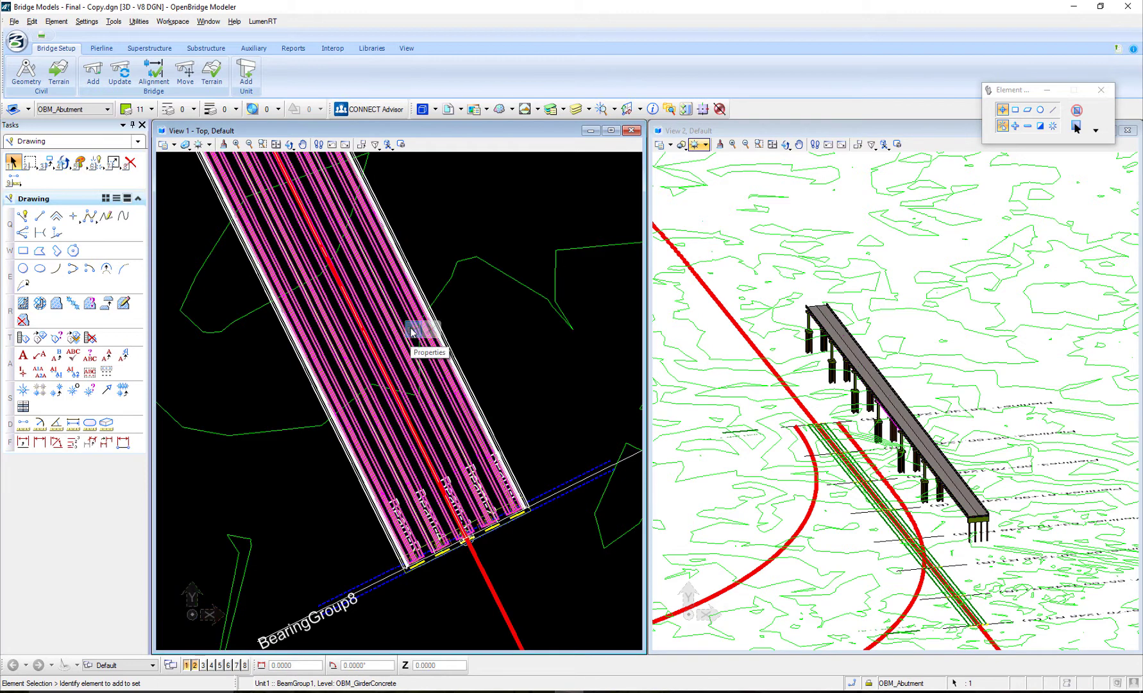
pyautogui.moveTo(414, 330)
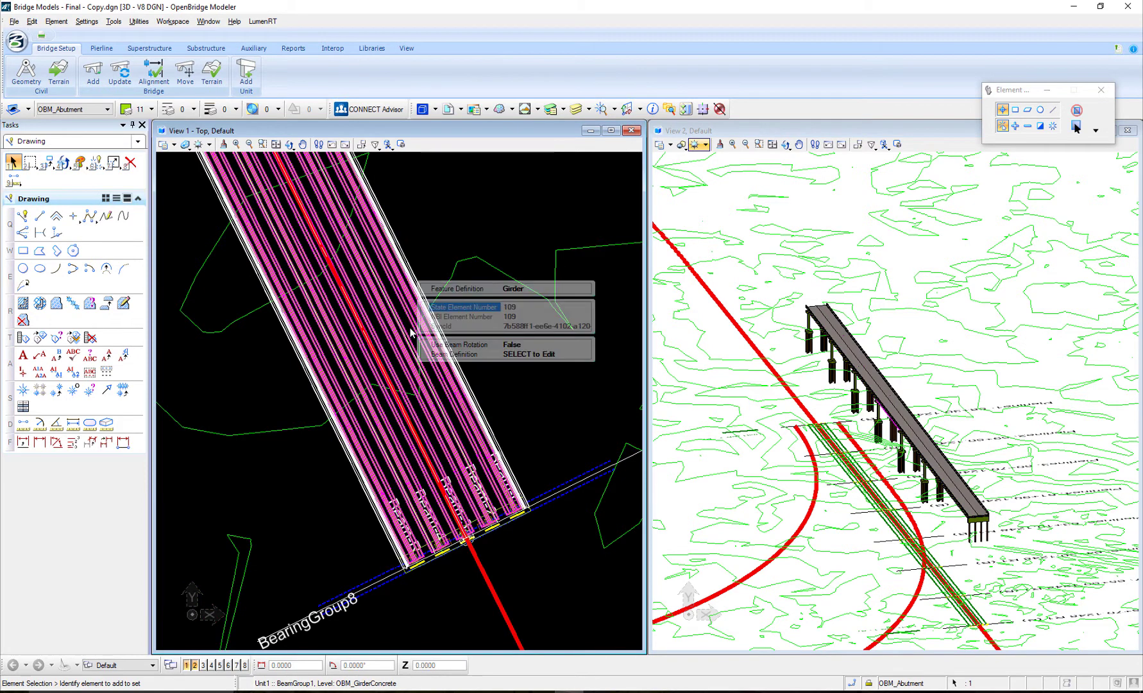
pyautogui.click(538, 356)
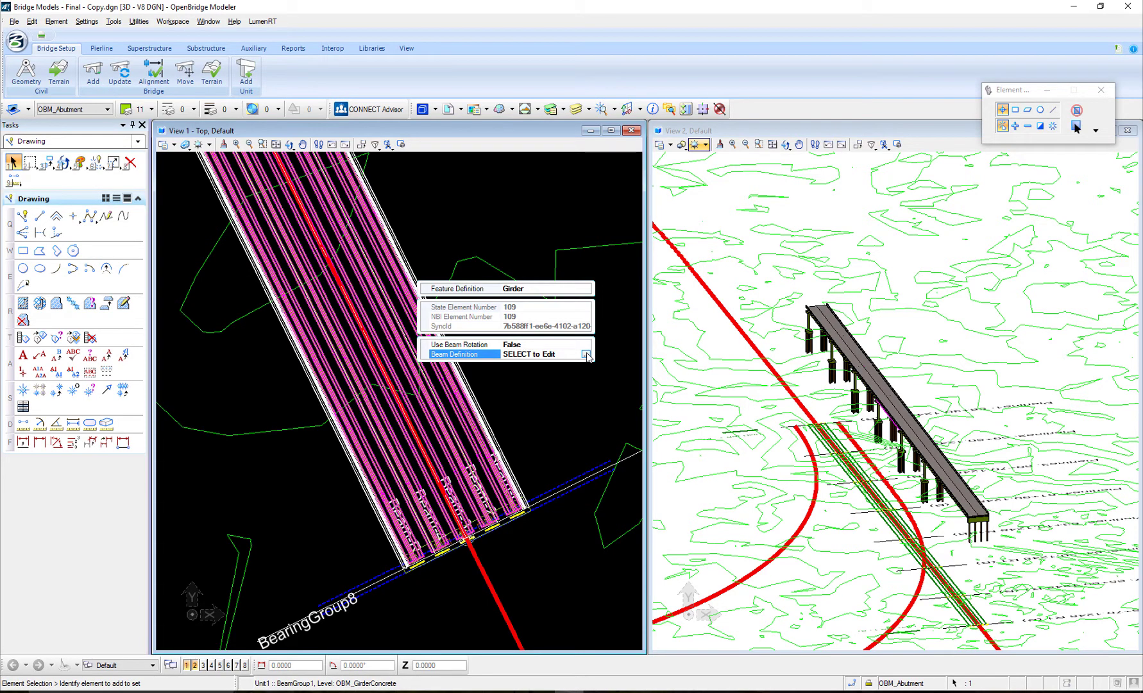
pyautogui.click(586, 354)
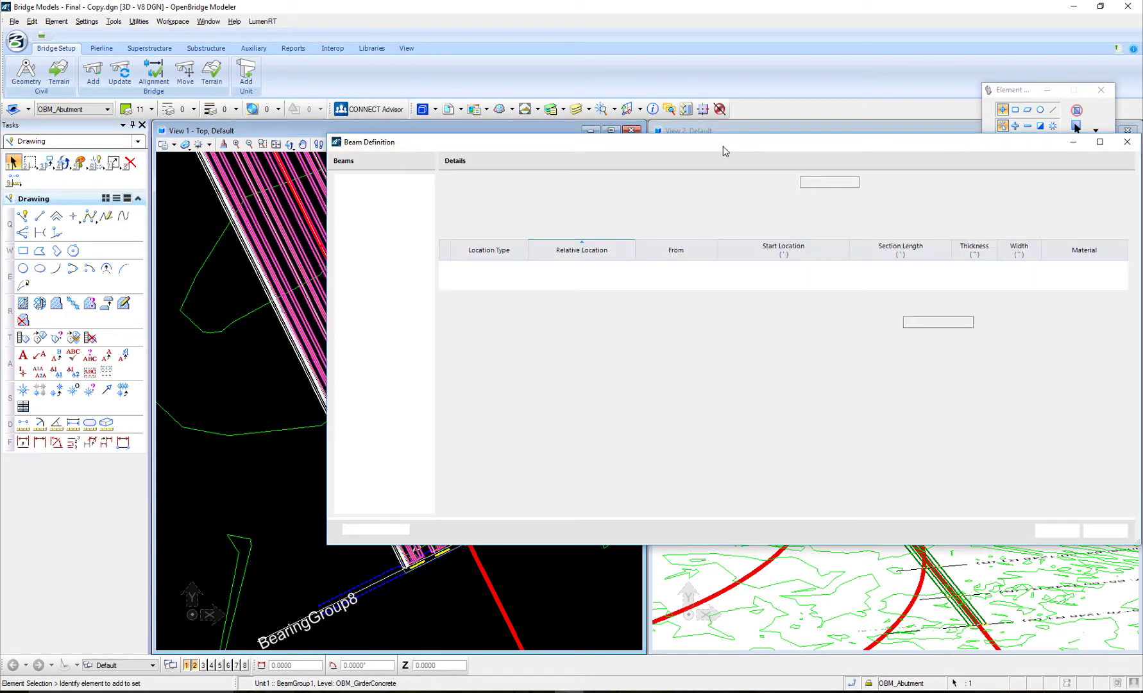
# Review the template and material of Beam-2 and Beam-3 in the Pierline1 - Pierline2 span, then leave the beam definition without changes.
pyautogui.moveTo(721, 147); pyautogui.dragTo(609, 143)
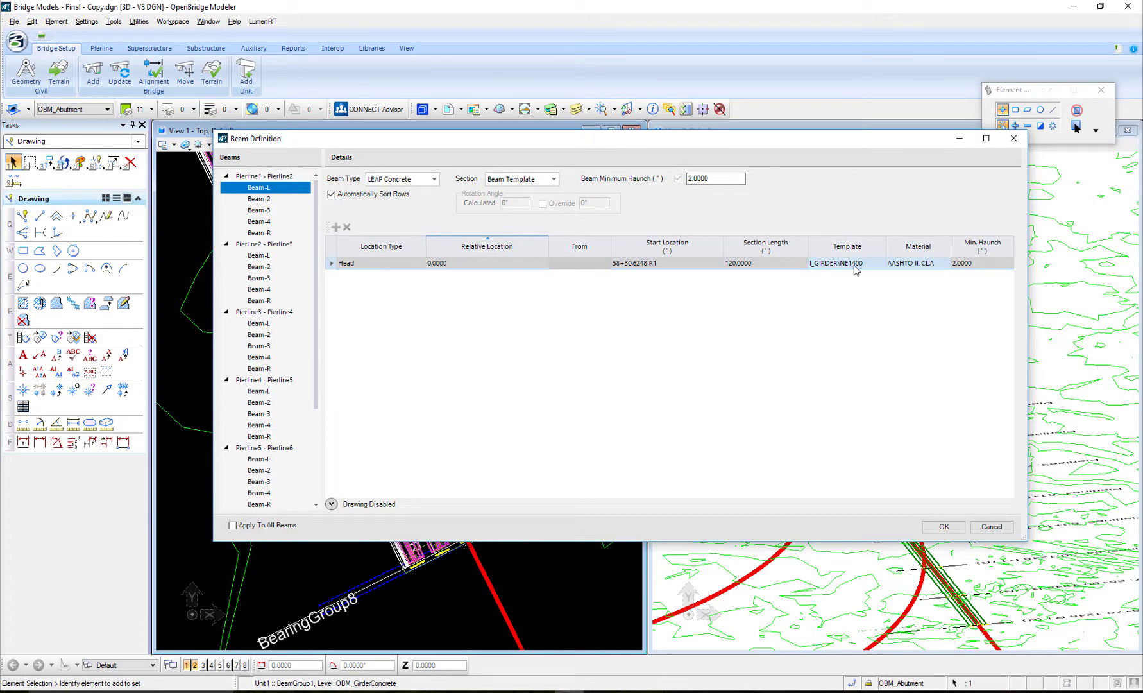
pyautogui.click(269, 199)
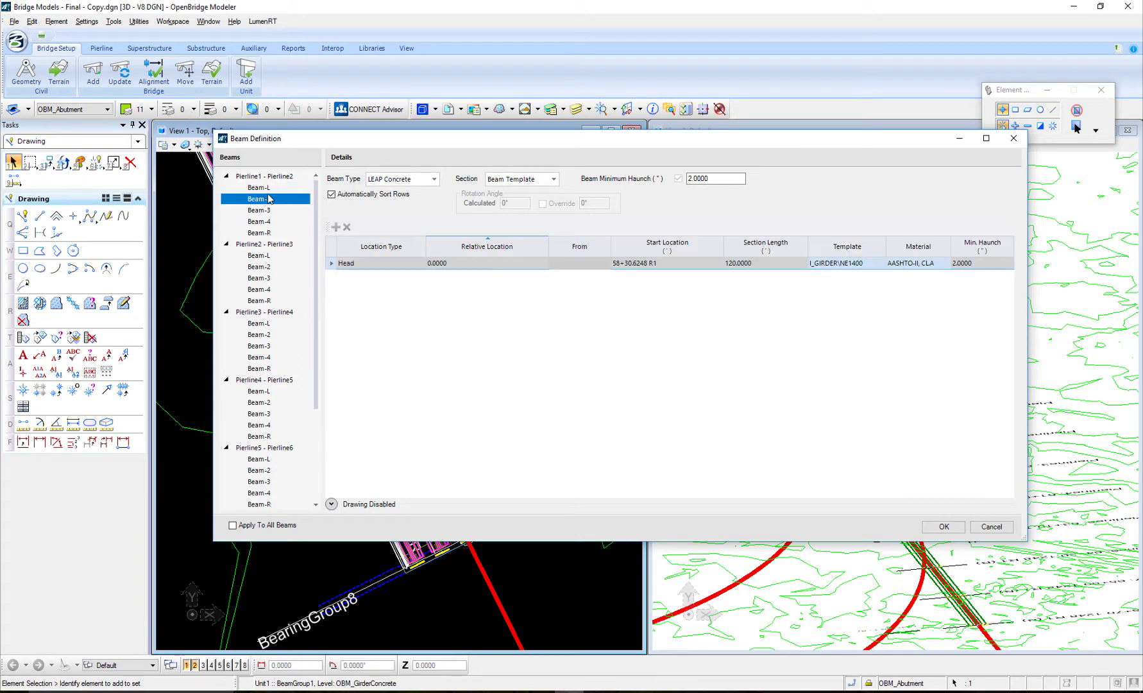
pyautogui.click(263, 211)
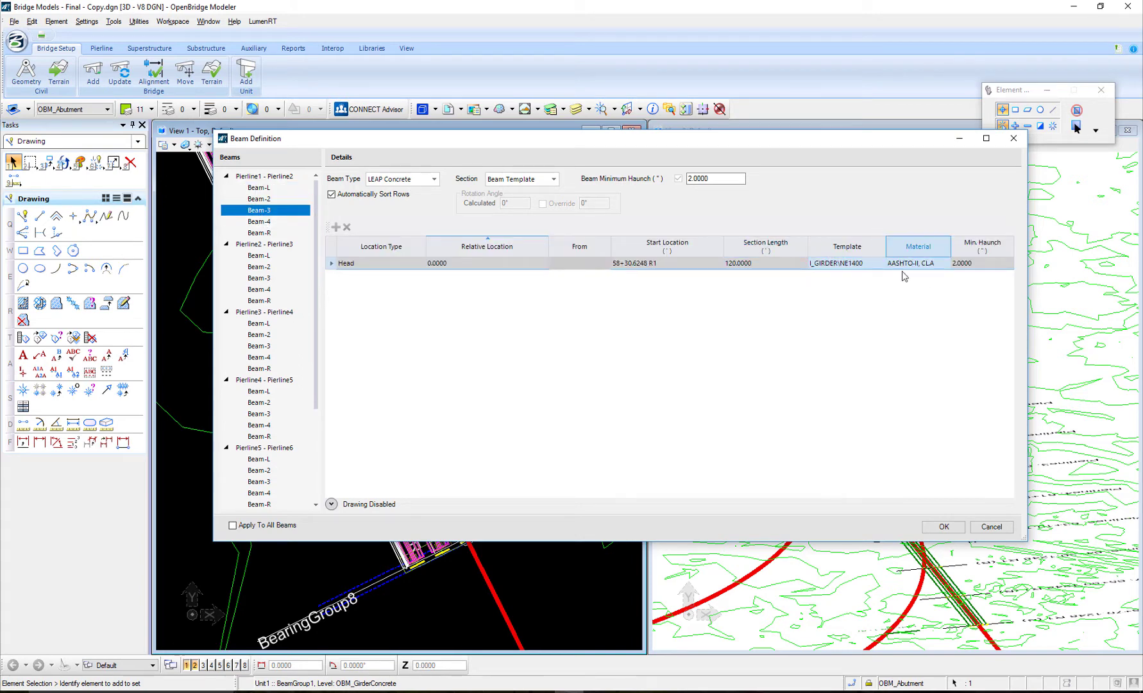
pyautogui.click(992, 527)
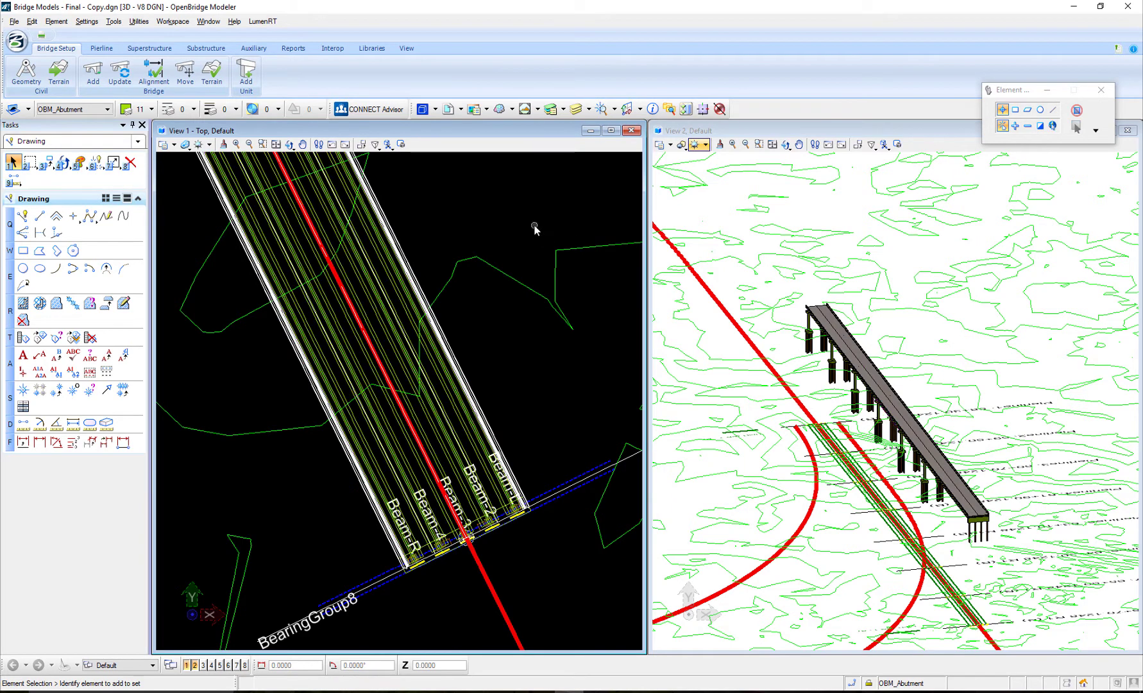
# Send the BR 1 bridge model to LEAP Bridge Concrete (LBC).
pyautogui.click(333, 50)
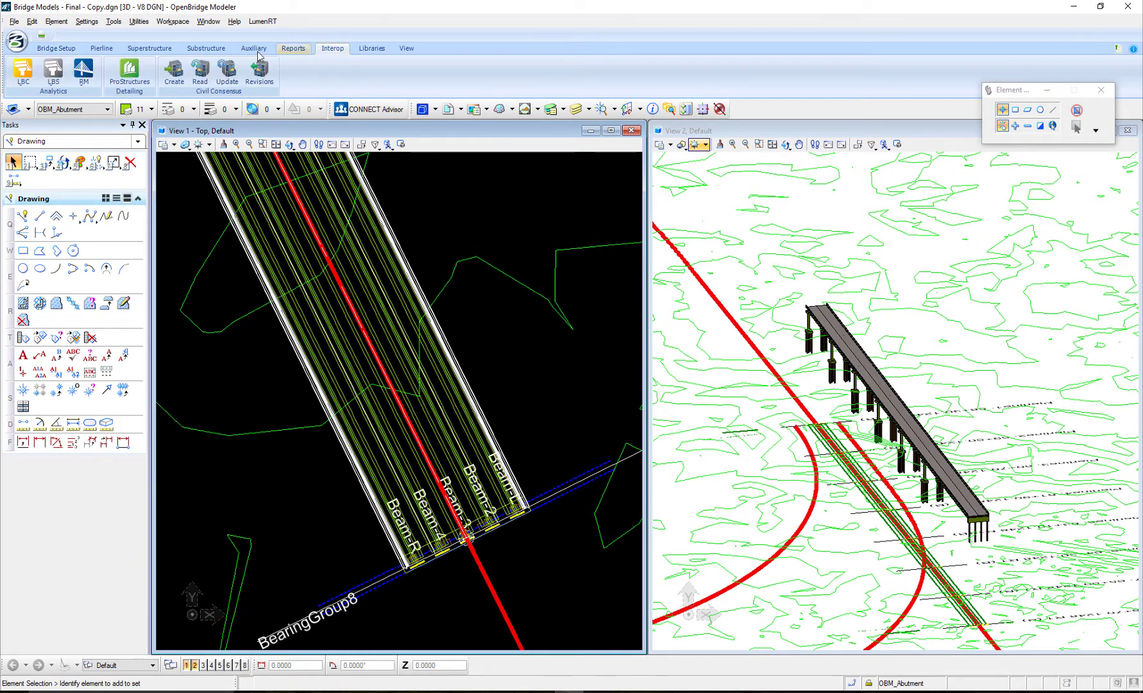
pyautogui.click(24, 78)
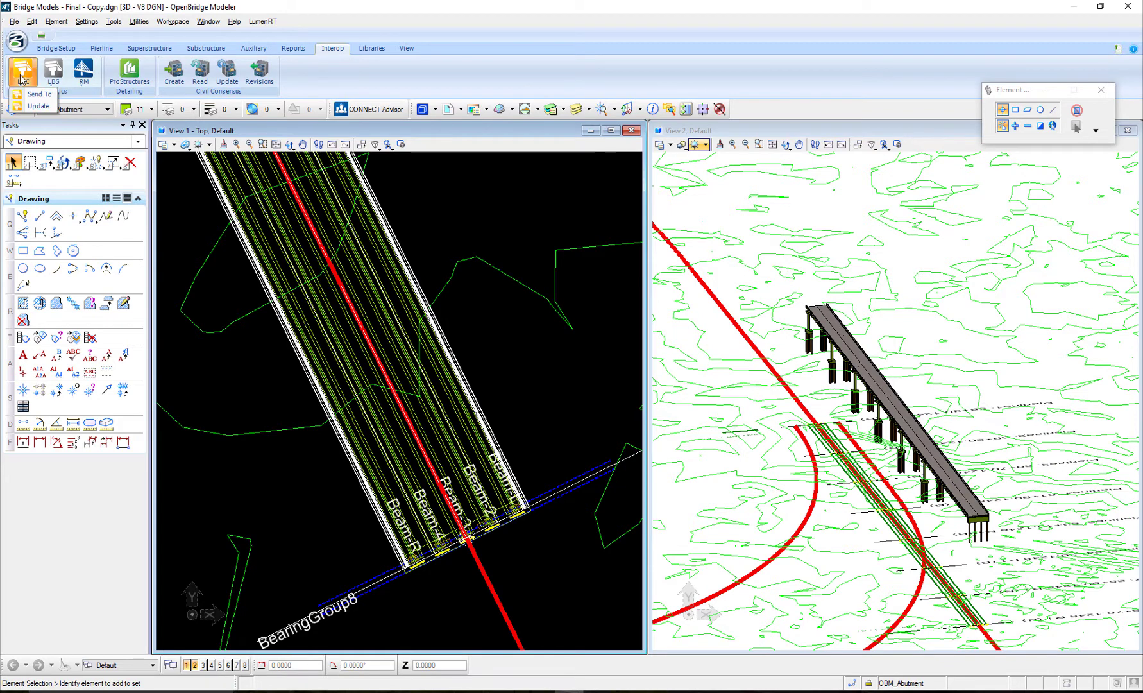
pyautogui.click(32, 95)
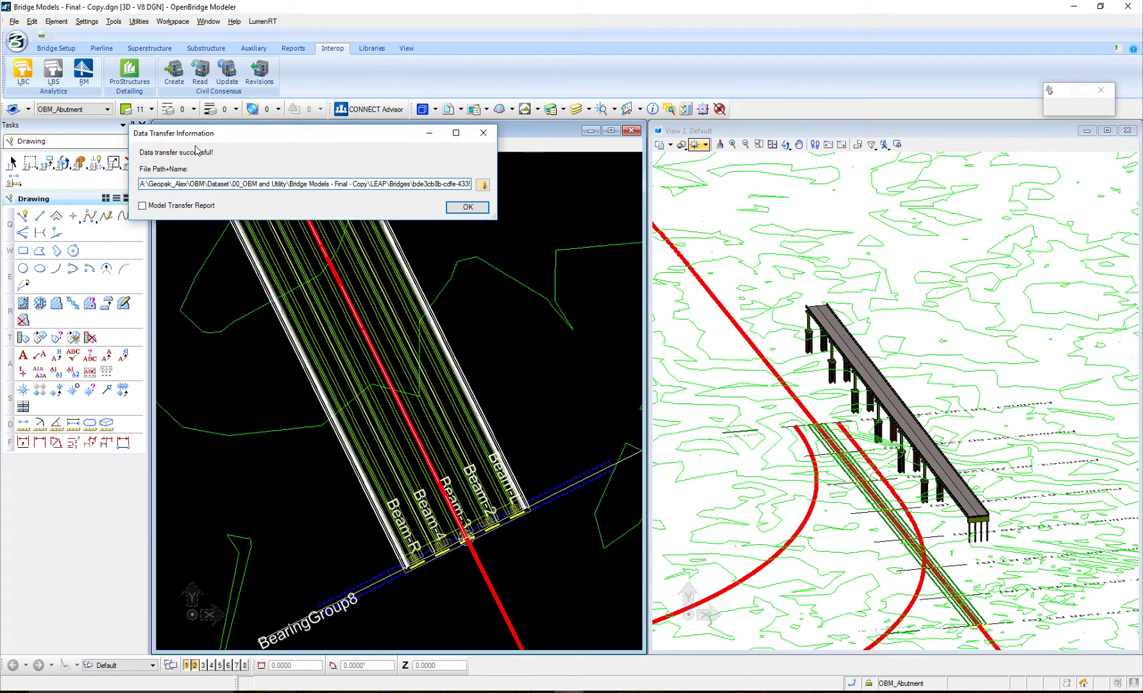
# Display the model transfer report and read its notes on model completeness, deck slab, haunch thickness and beam layout.
pyautogui.click(145, 207)
pyautogui.scroll(-4, 486, 269)
pyautogui.scroll(2, 486, 269)
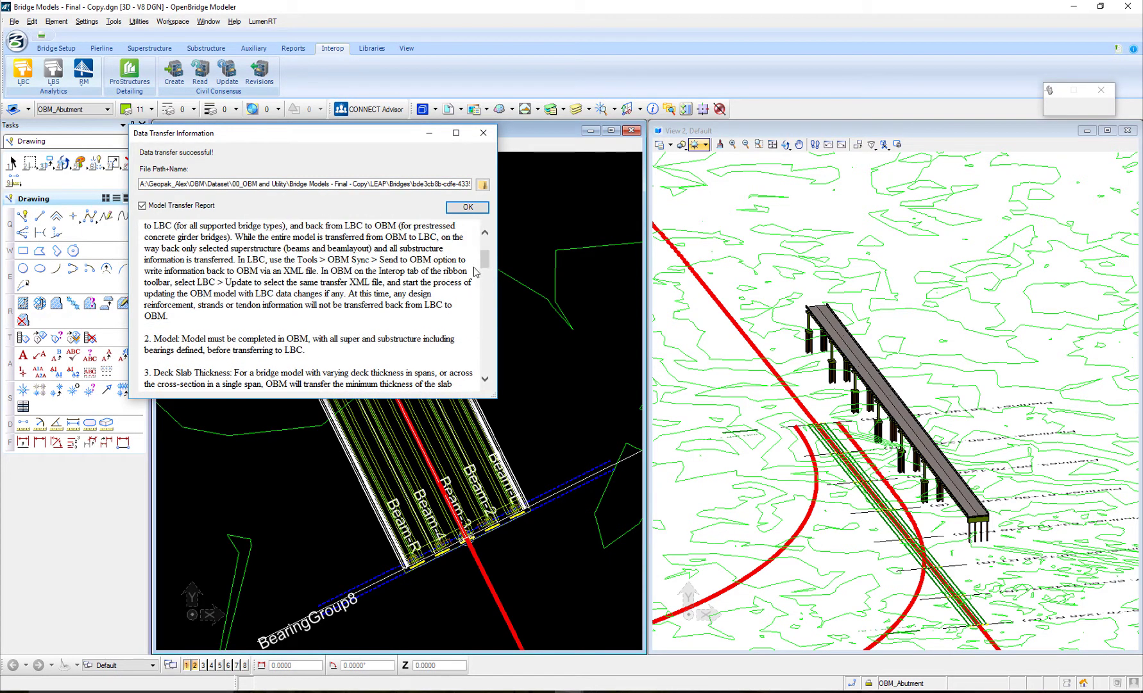
pyautogui.scroll(-3, 487, 259)
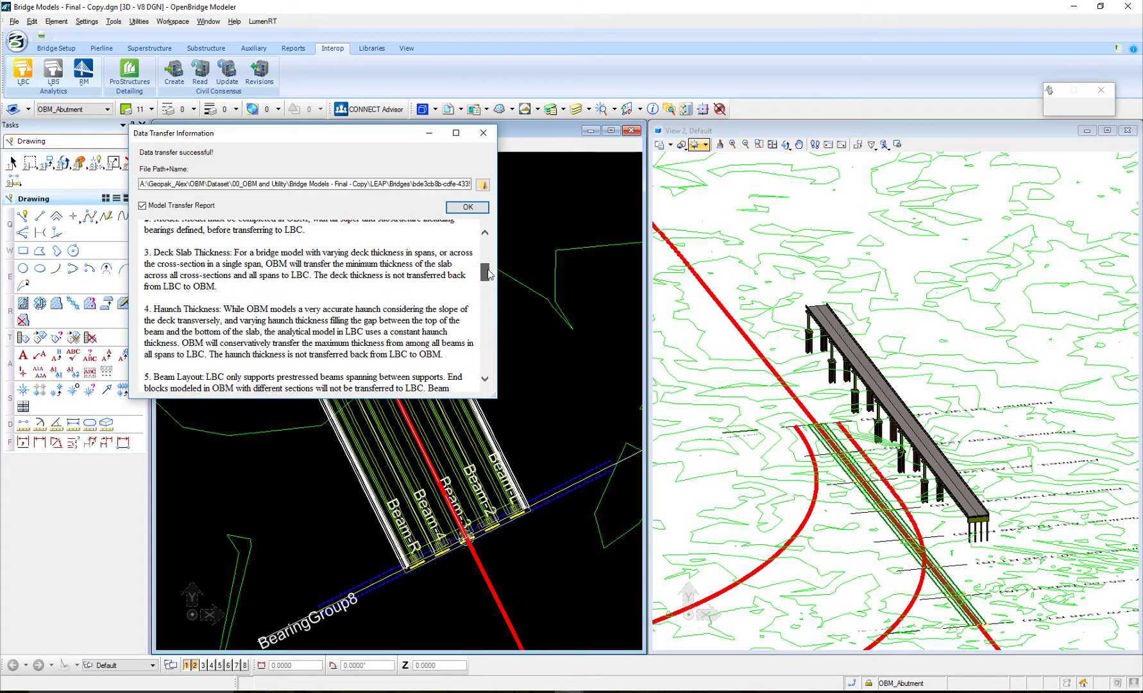
# Accept the data transfer, switch to LEAP Bridge Concrete, and dismiss its startup news and transfer message.
pyautogui.click(468, 207)
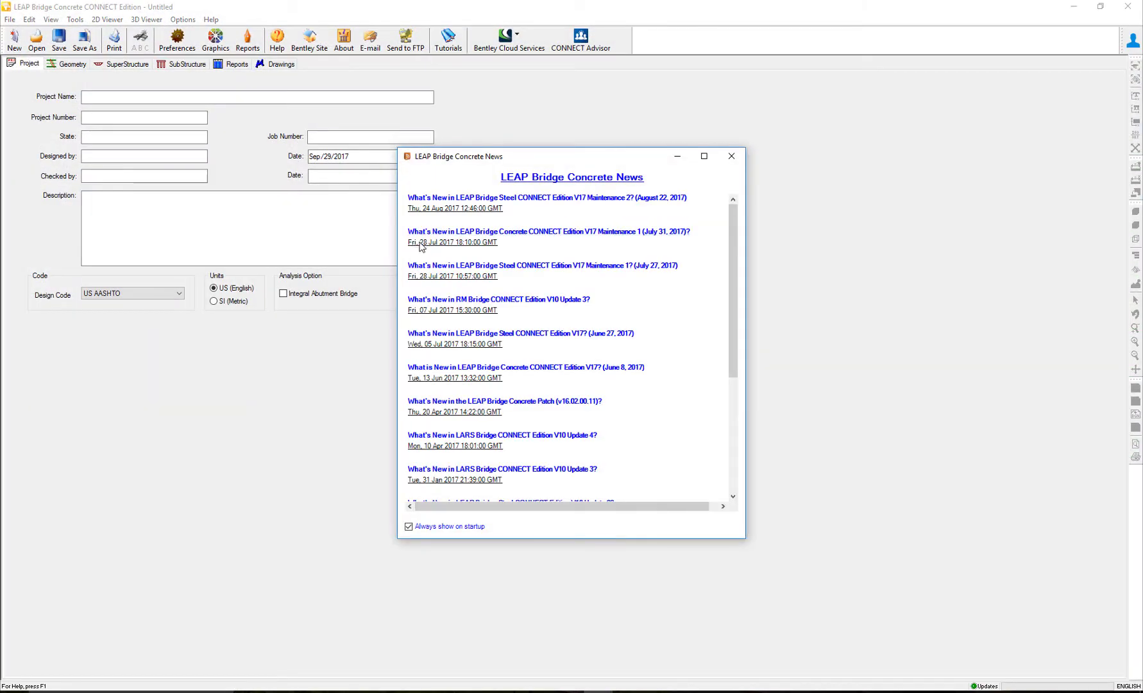
pyautogui.click(731, 155)
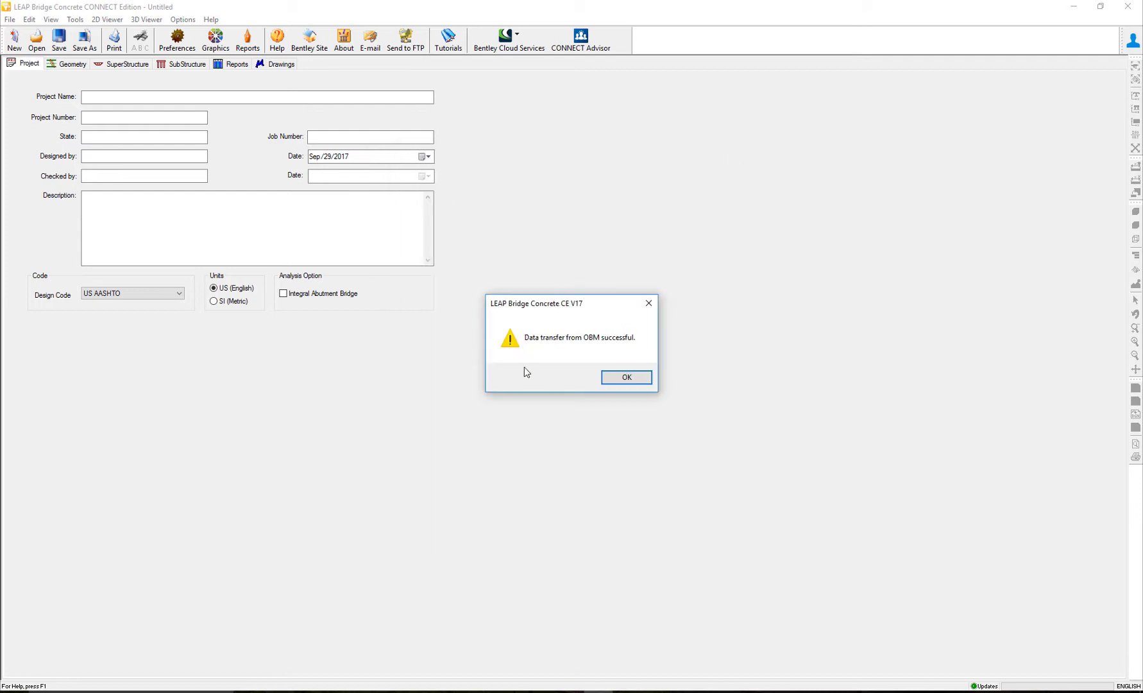
pyautogui.click(632, 378)
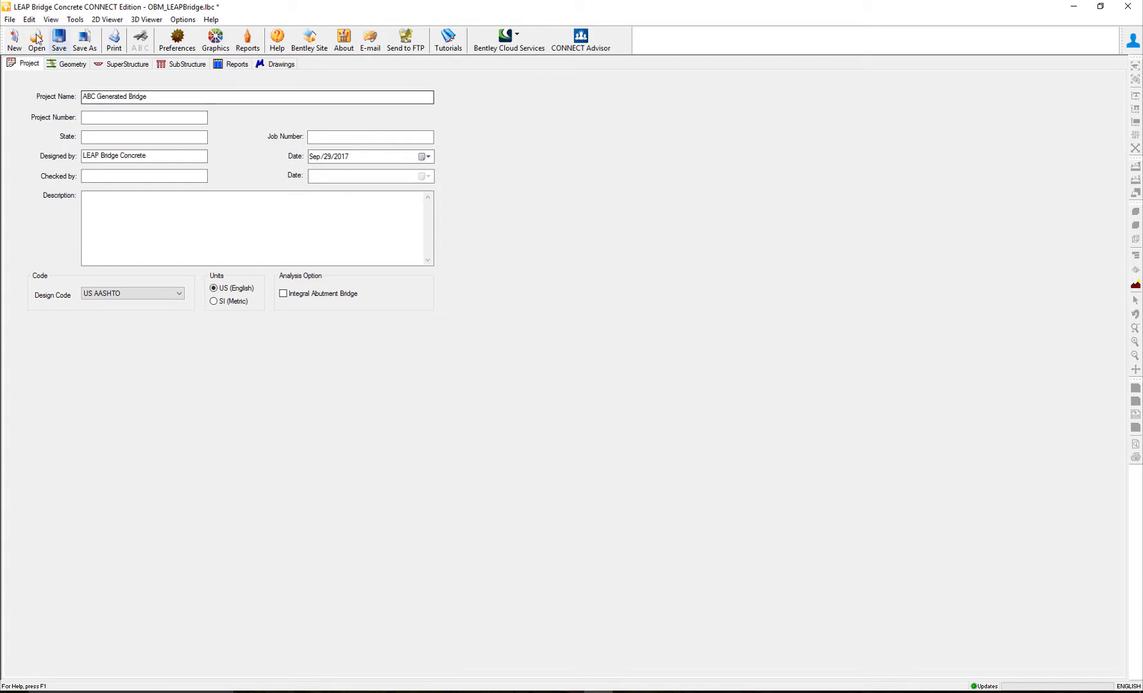
# Inspect the transferred bridge's 3D geometry in LEAP Bridge Concrete from another angle.
pyautogui.click(72, 65)
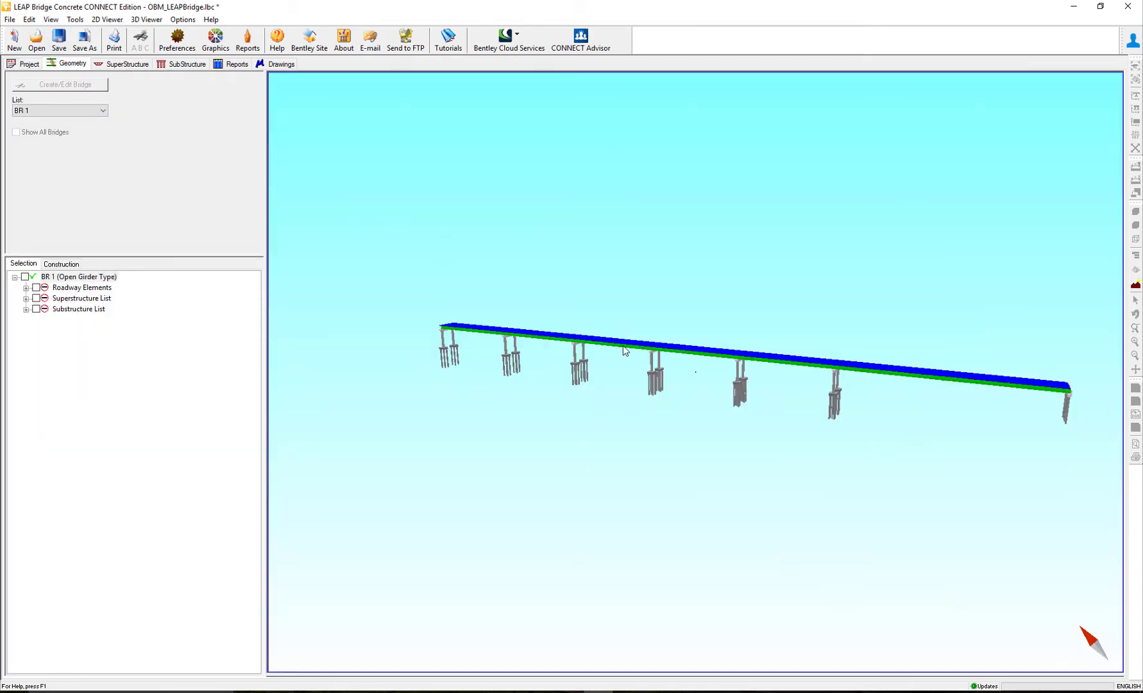
pyautogui.moveTo(622, 344); pyautogui.dragTo(727, 366)
# Open the superstructure in the Precast/Prestressed Girder module and show its geometry.
pyautogui.click(122, 64)
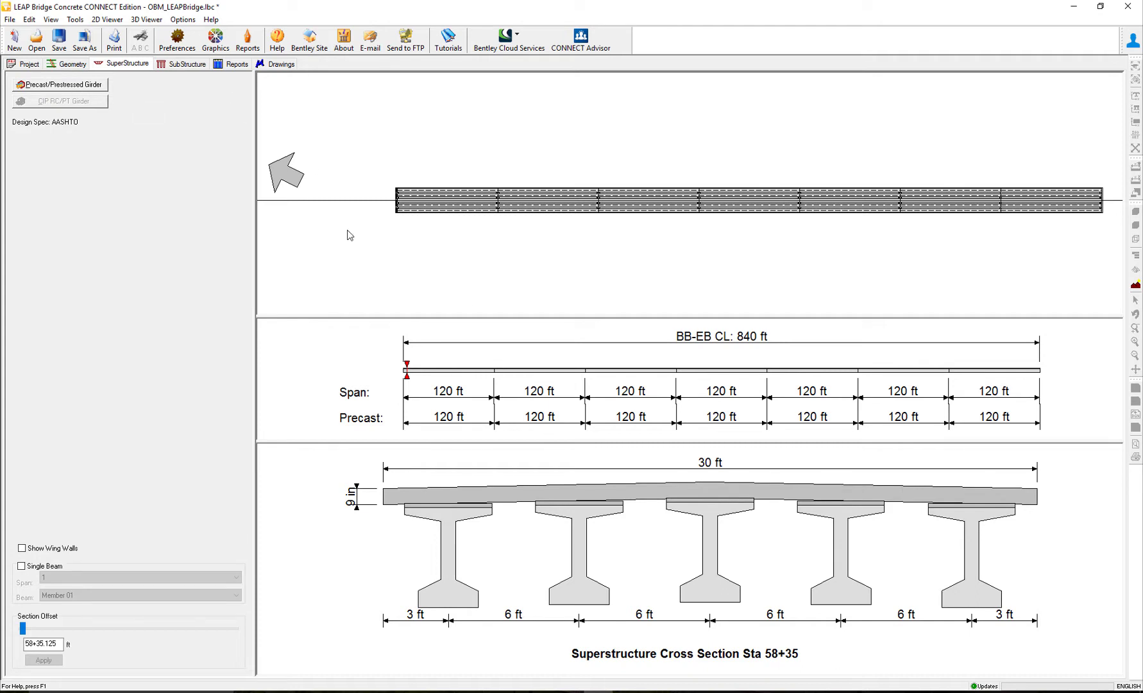
pyautogui.click(59, 86)
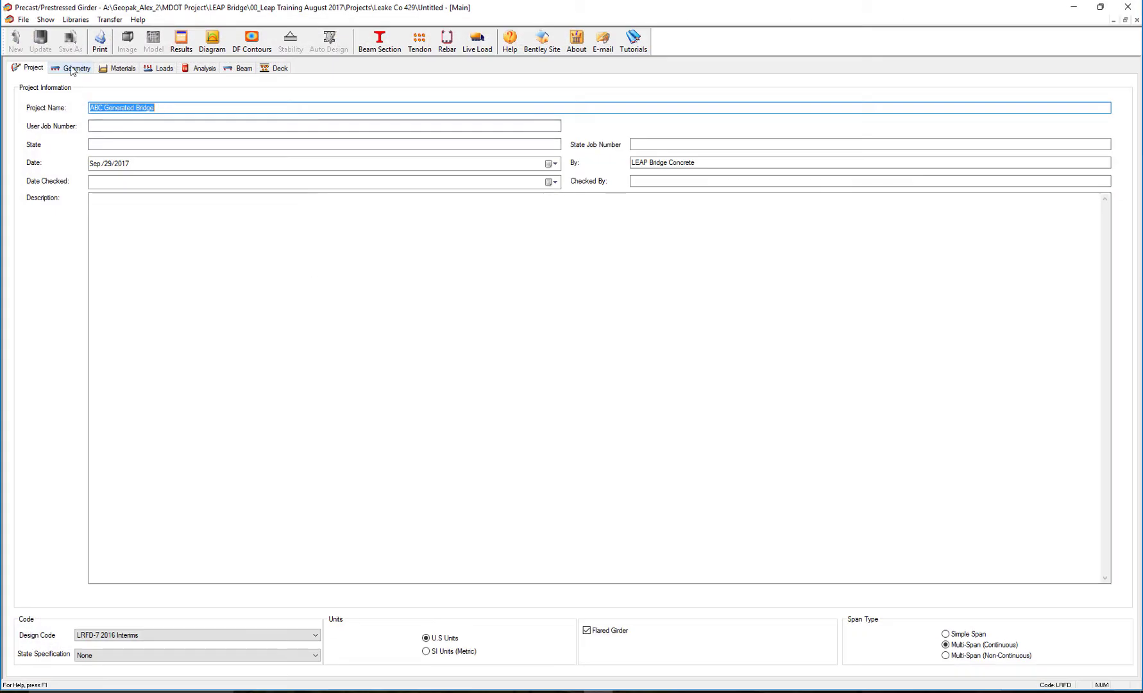
pyautogui.click(71, 68)
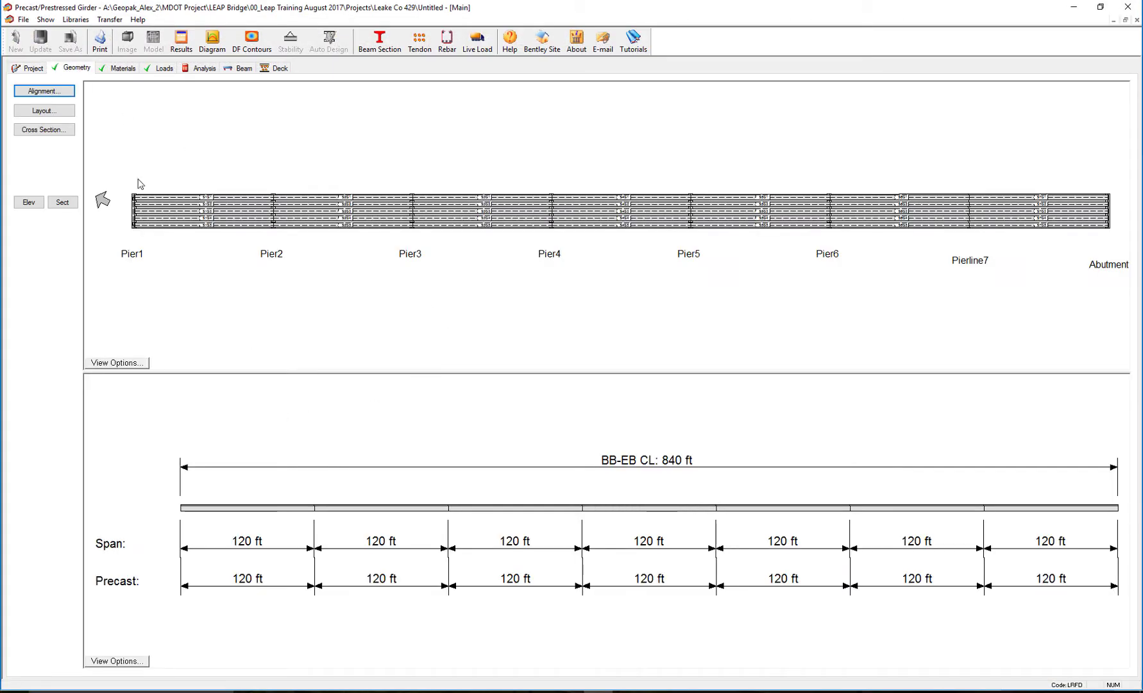
# Check the bridge component layout's pier stations, bearings and deck widths, and close it without changes.
pyautogui.click(44, 111)
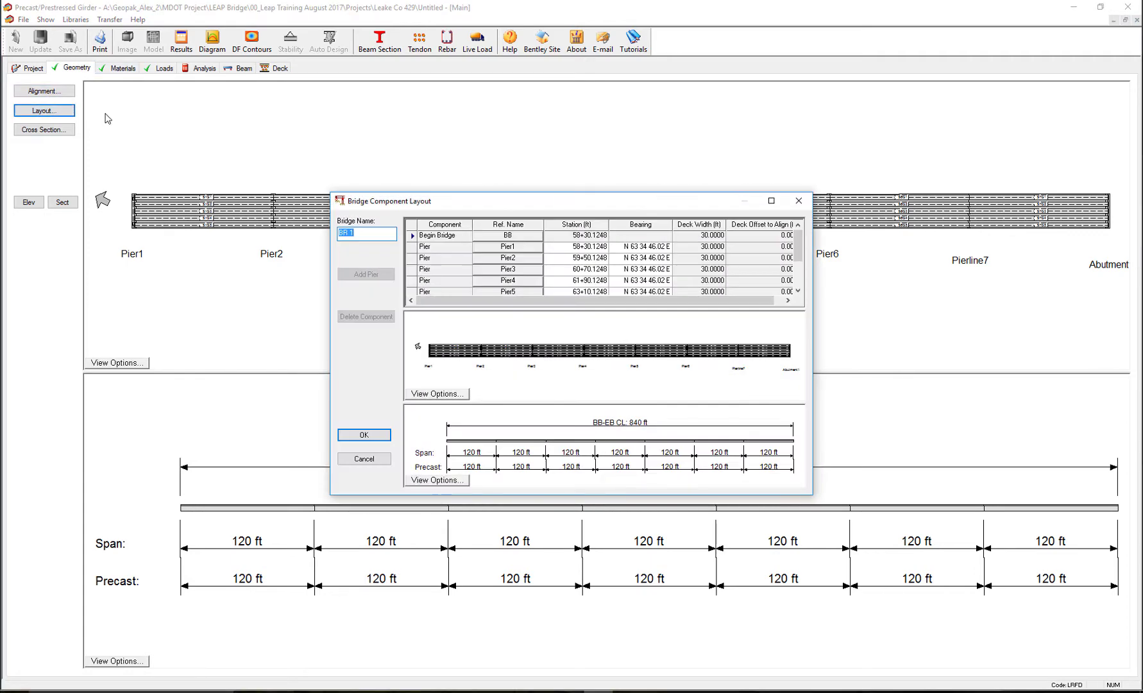
pyautogui.click(369, 458)
# Change beam 1 of span 01 to the 2012- Florida-I 78 section in the cross section layout and accept it.
pyautogui.click(39, 130)
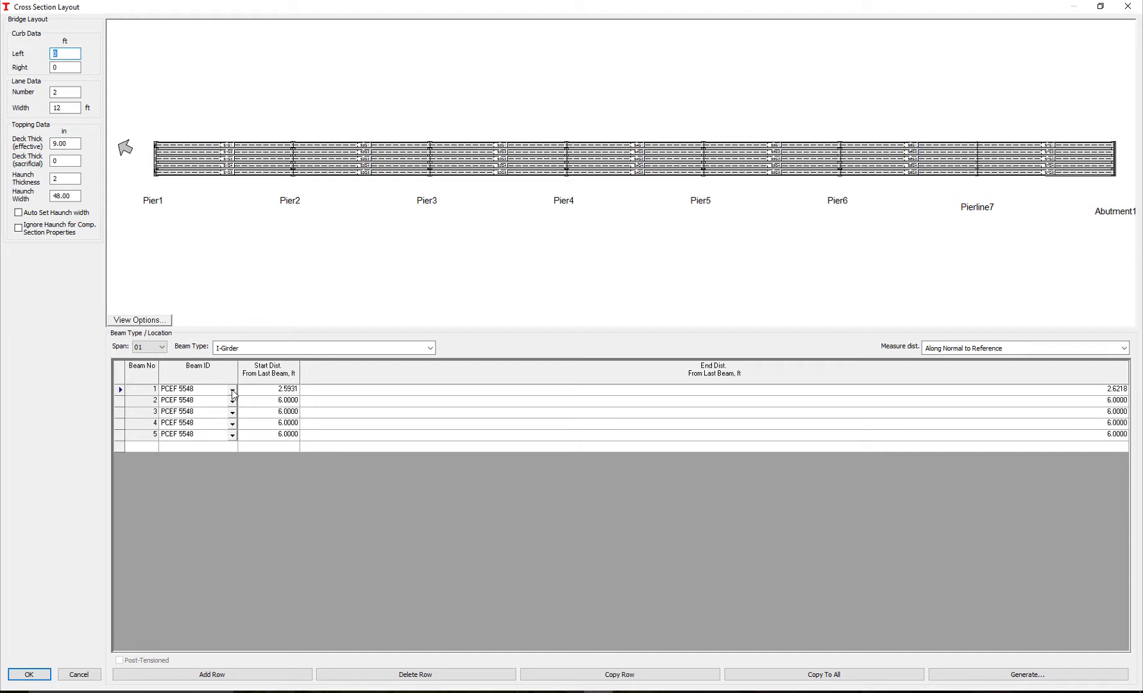
pyautogui.moveTo(233, 394)
pyautogui.click(233, 393)
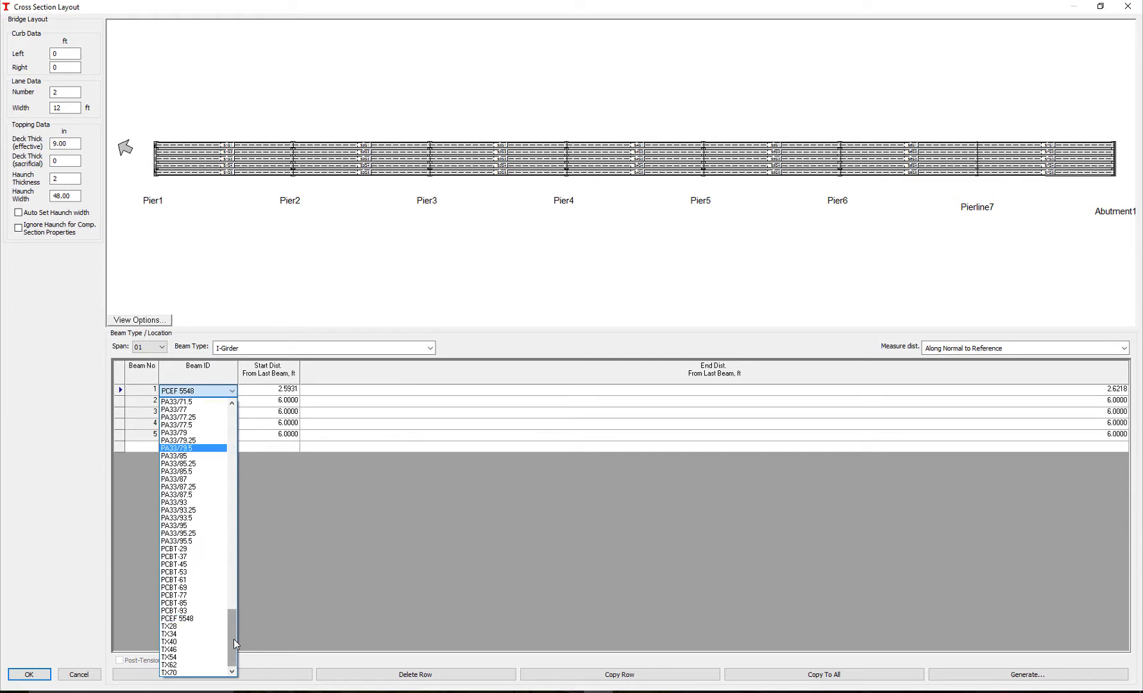
pyautogui.moveTo(233, 638); pyautogui.dragTo(236, 423)
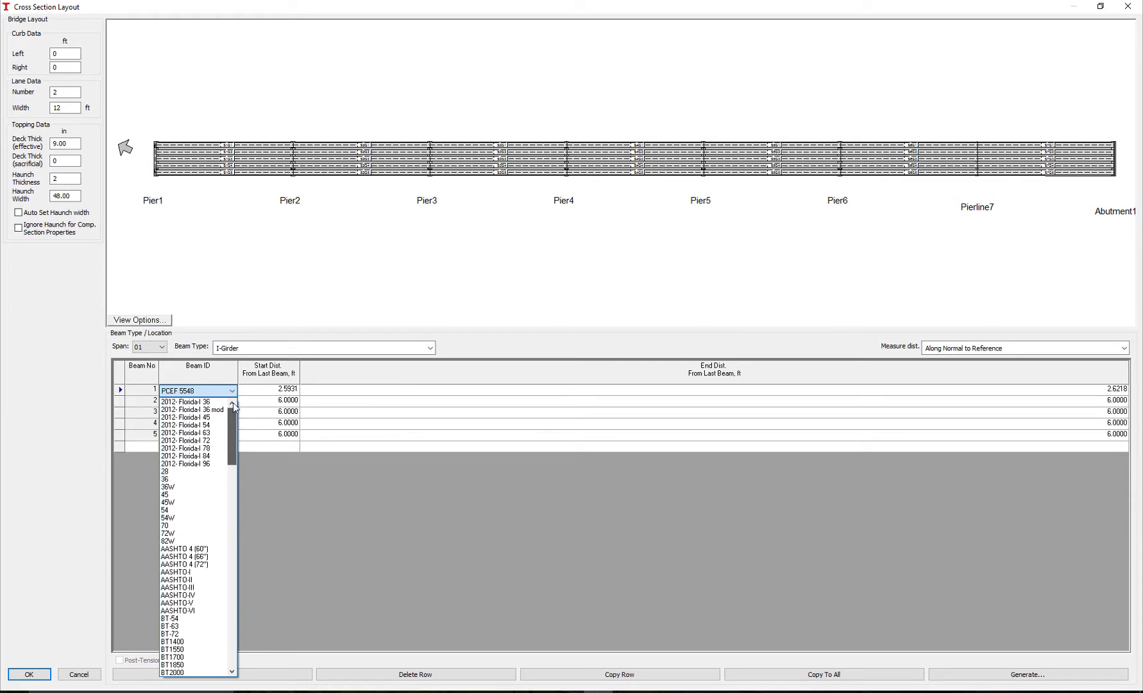
pyautogui.click(203, 449)
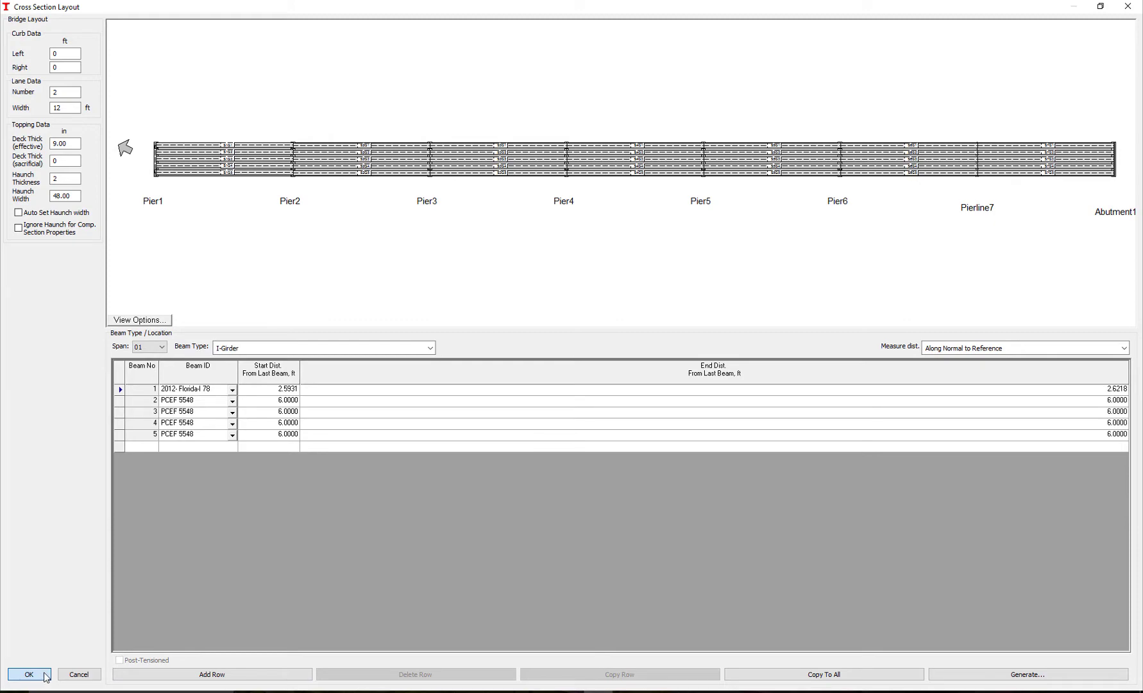
pyautogui.click(28, 674)
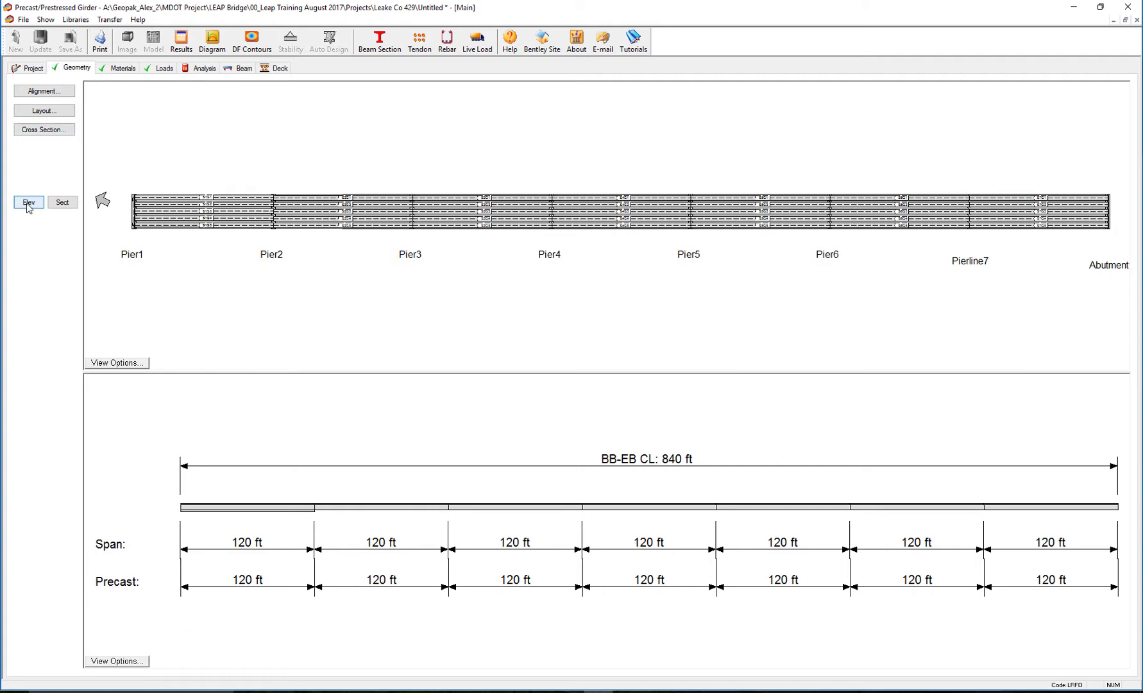
# Show the bridge's cross section, close the Precast/Prestressed Girder module, and update the LEAP Bridge Concrete model.
pyautogui.click(62, 202)
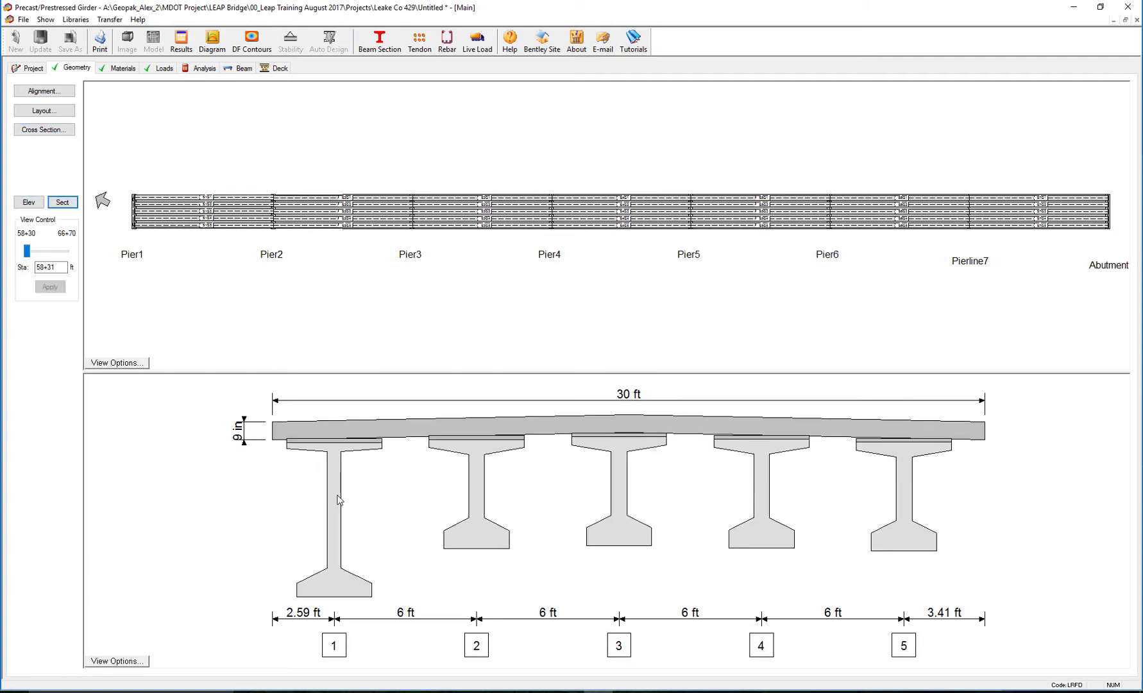
pyautogui.click(1128, 8)
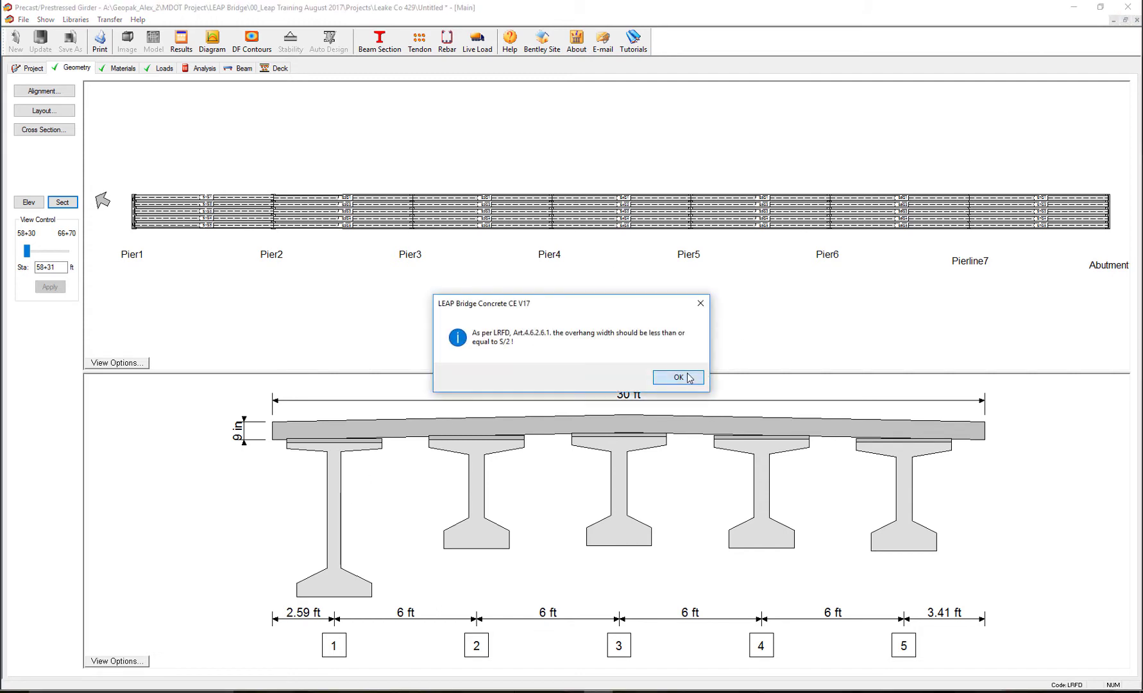
pyautogui.click(690, 378)
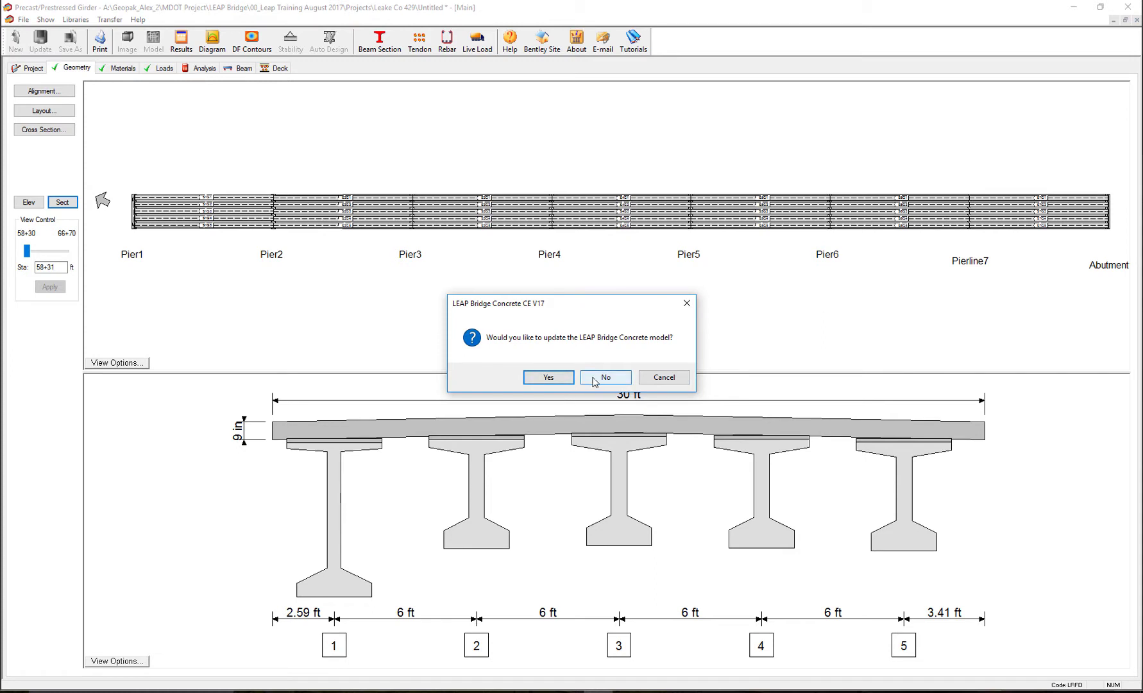
pyautogui.click(548, 378)
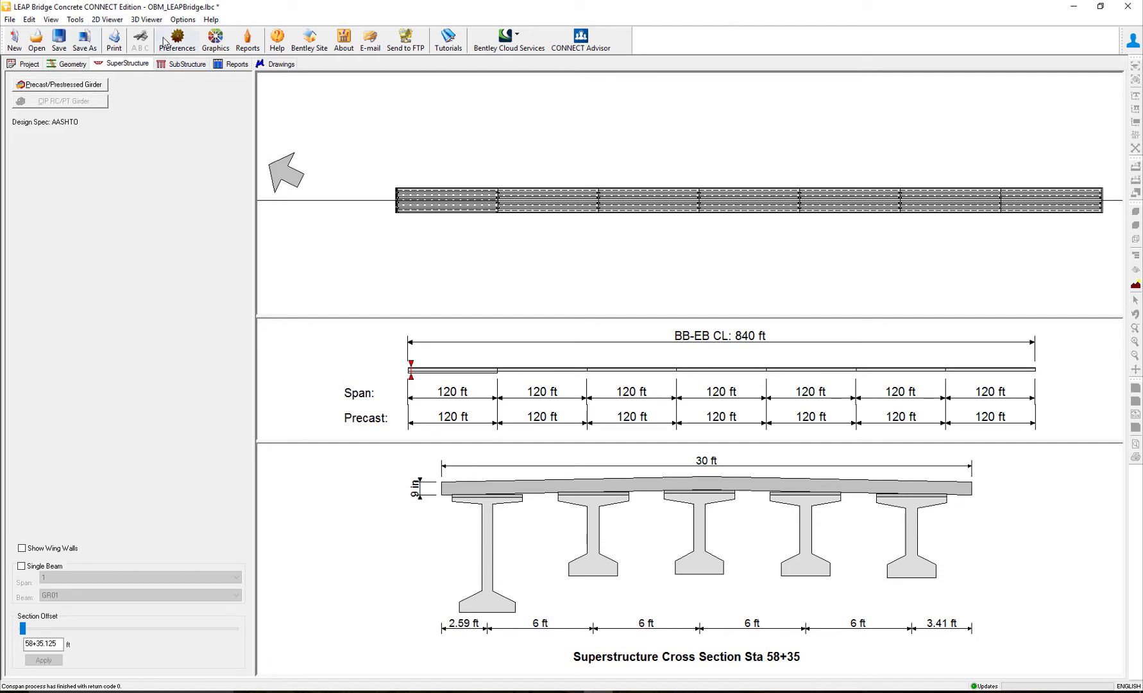
# Send the revised bridge to OBM as an analytic file named Preliminary design in Documents, and dismiss the transfer message.
pyautogui.click(76, 20)
pyautogui.moveTo(71, 61)
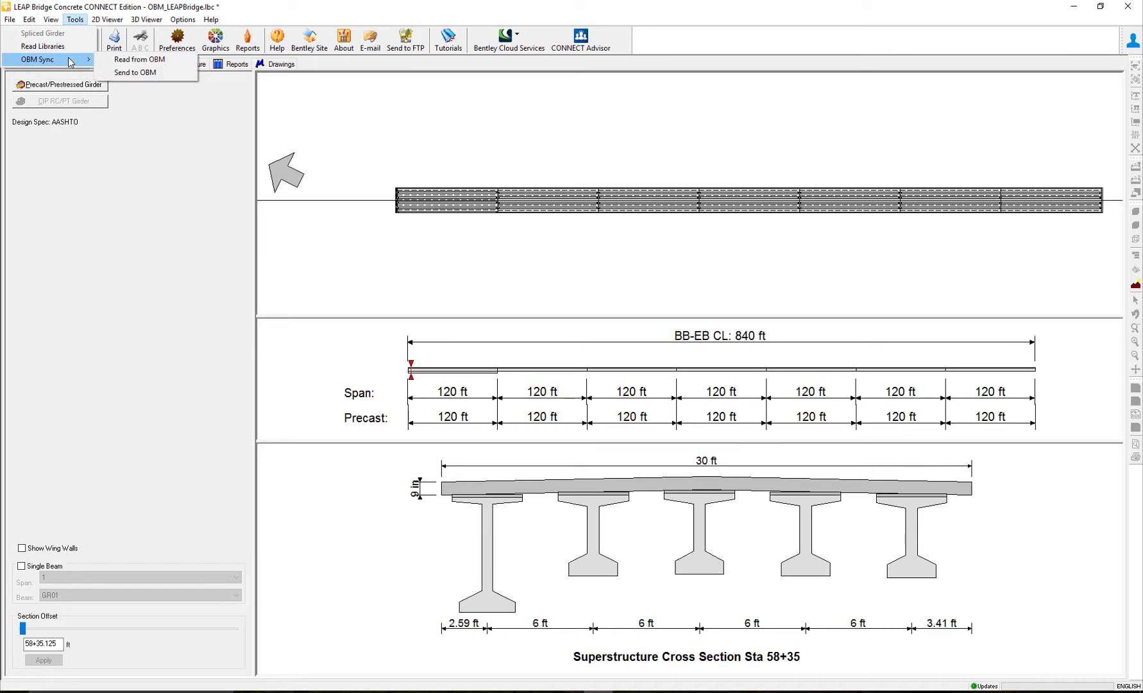
pyautogui.click(144, 72)
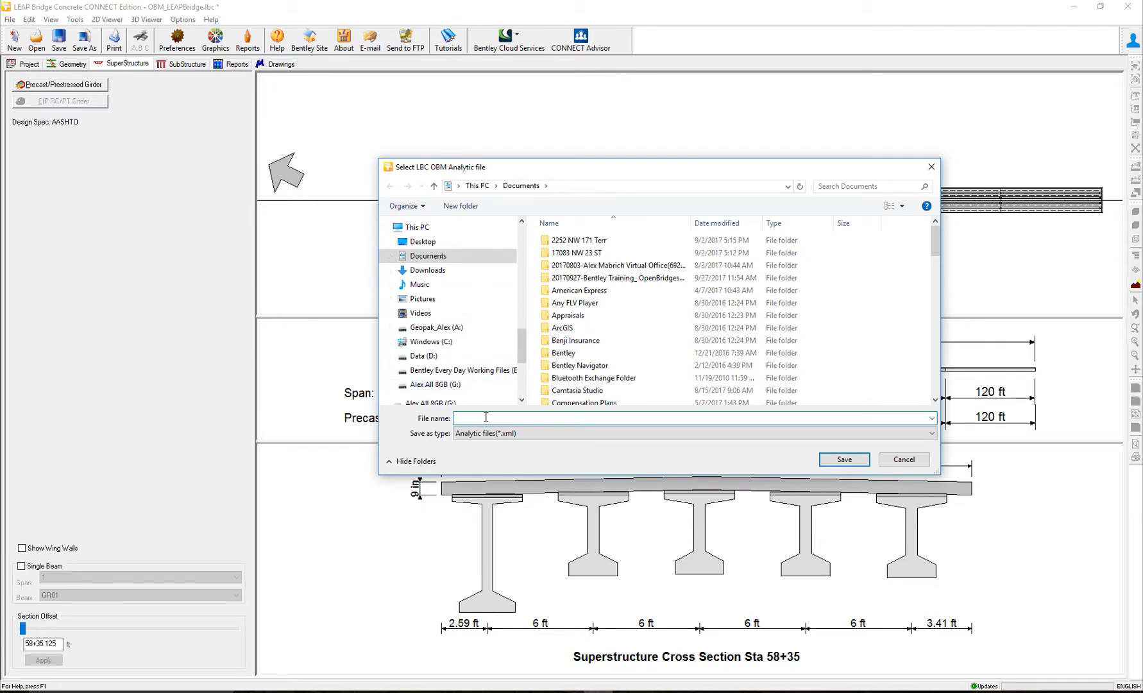
pyautogui.write('Preliminary design')
pyautogui.press('Return')
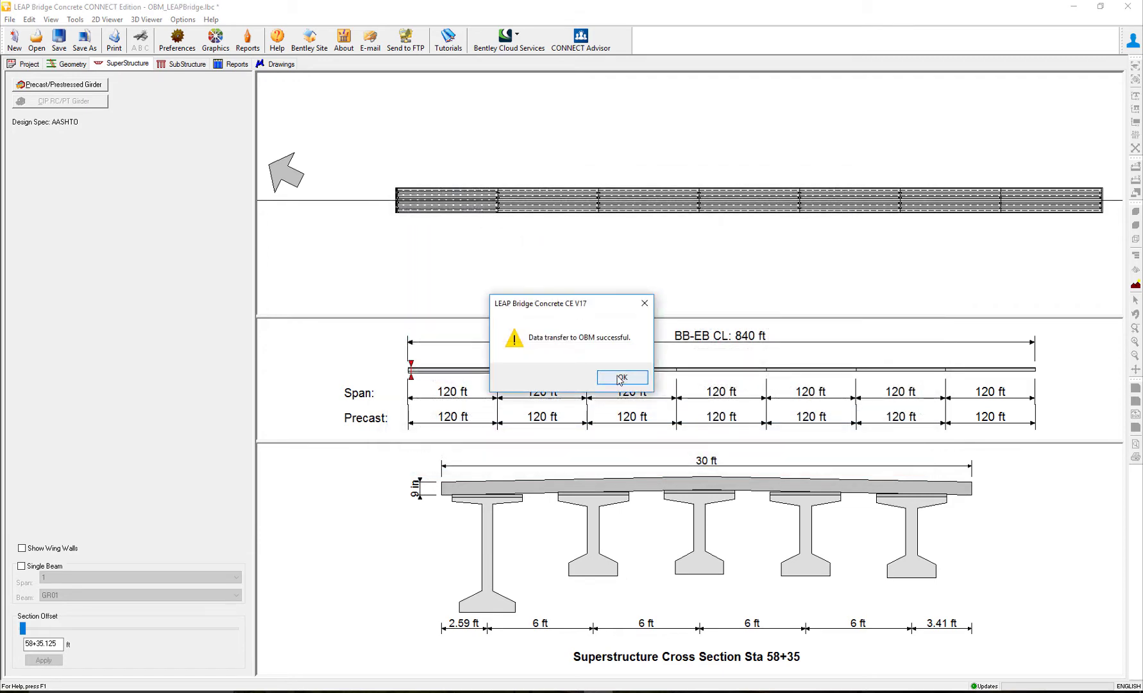
pyautogui.click(611, 380)
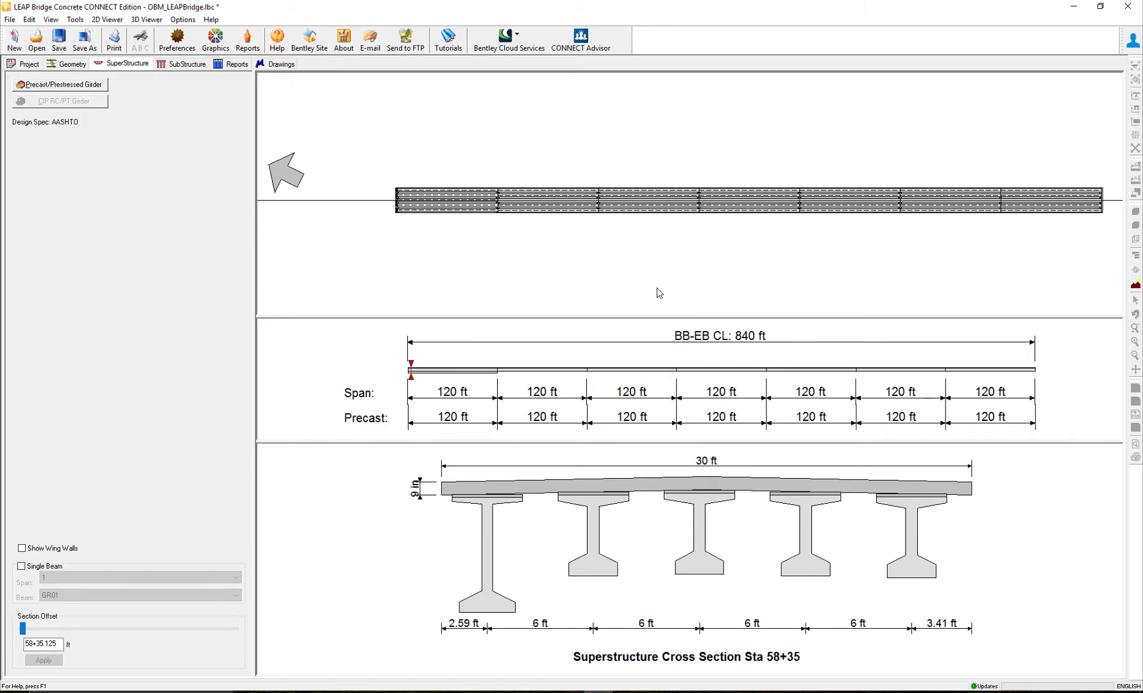
# Close LEAP Bridge Concrete, saving the changes to OBM_LEAPBridge.lbc, and return to OpenBridge Modeler.
pyautogui.click(1128, 8)
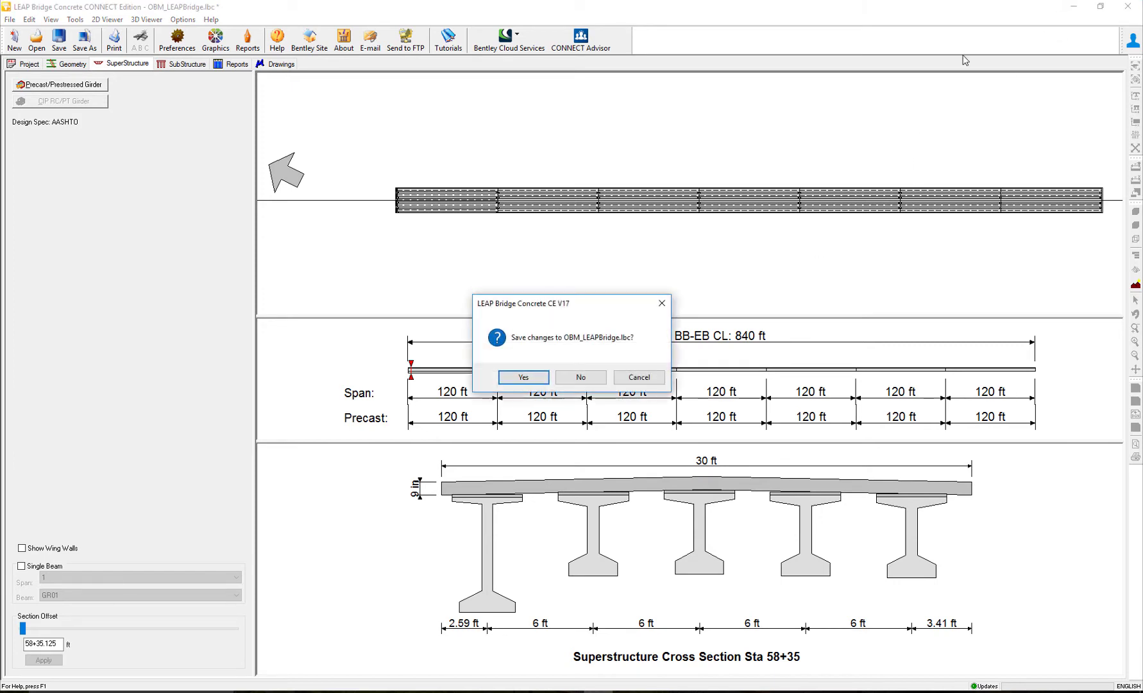
pyautogui.click(523, 378)
pyautogui.click(844, 459)
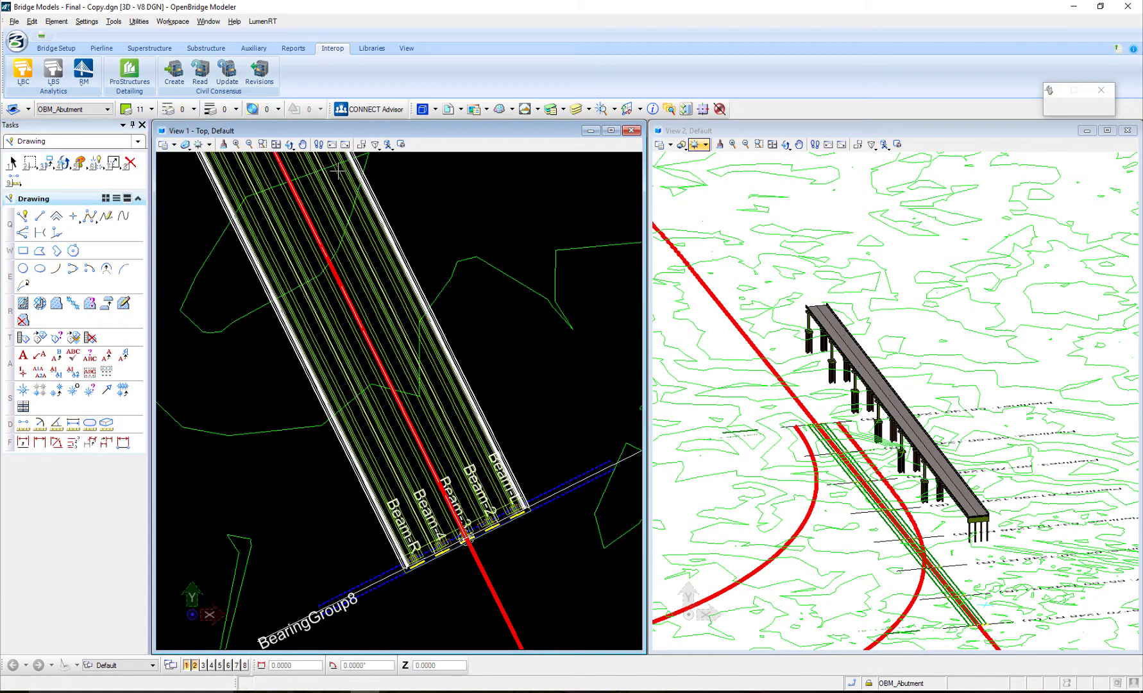
# Load the LEAP Bridge update file Preliminary design.xml from Documents into OpenBridge Modeler.
pyautogui.click(23, 72)
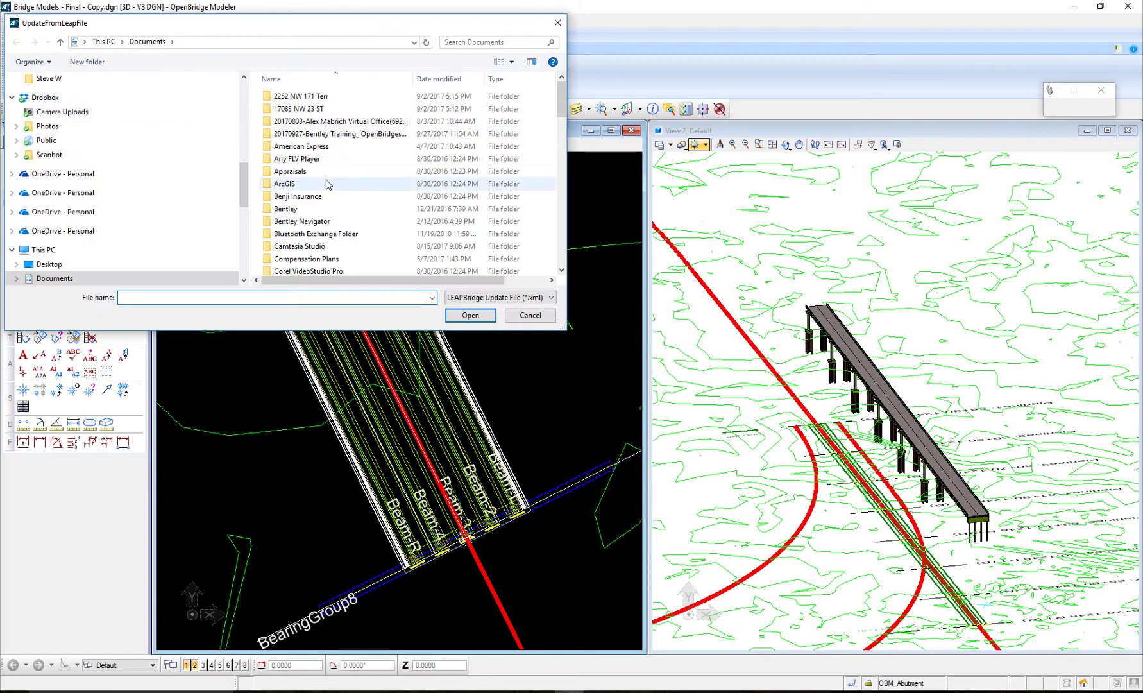
pyautogui.scroll(-20, 487, 129)
pyautogui.moveTo(562, 245)
pyautogui.mouseDown()
pyautogui.moveTo(562, 106)
pyautogui.moveTo(559, 258)
pyautogui.mouseUp()
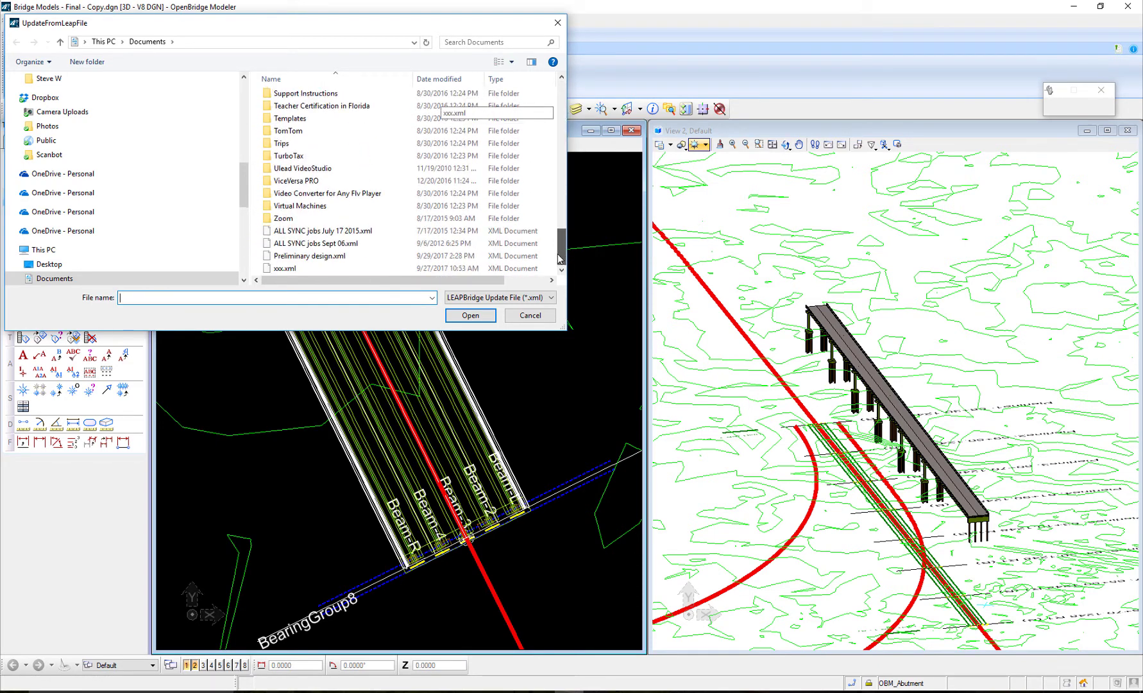
pyautogui.click(328, 256)
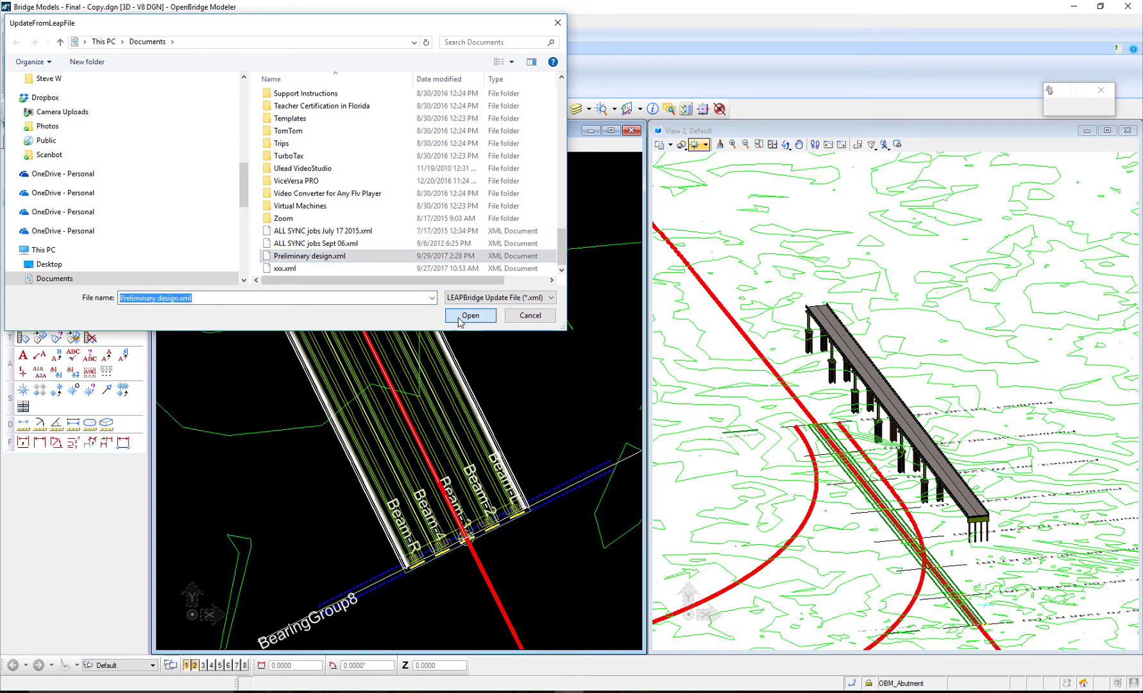
pyautogui.click(458, 316)
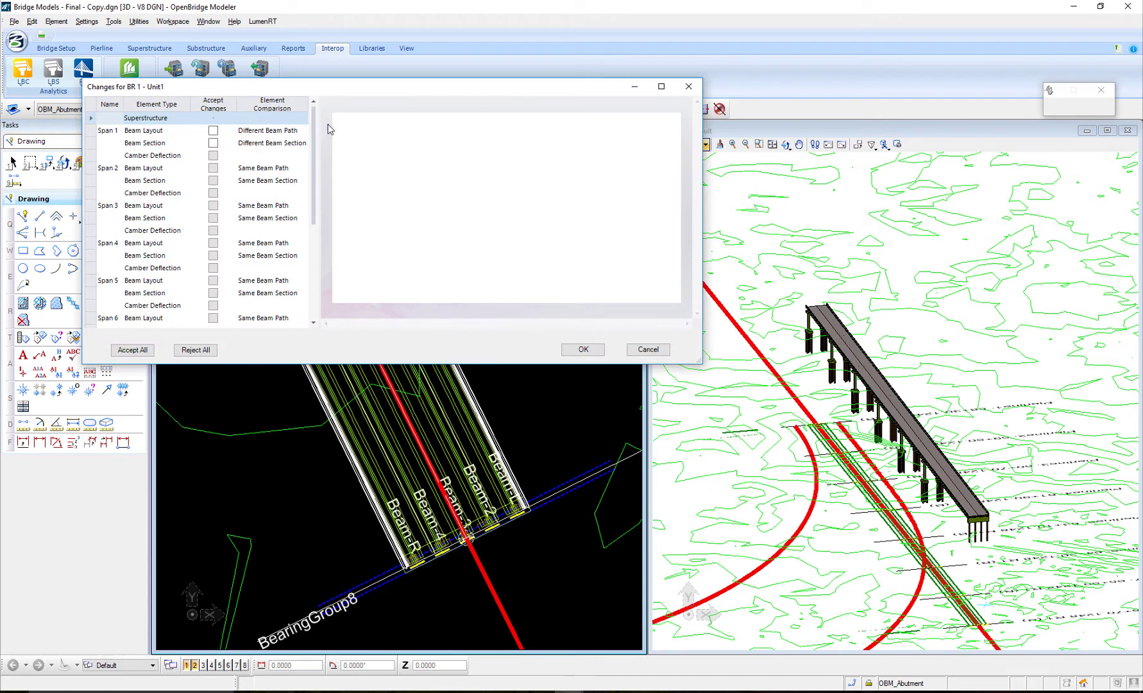
# Accept the beam layout and beam section changes for Span 1 and apply them to BR 1.
pyautogui.moveTo(314, 132)
pyautogui.mouseDown()
pyautogui.moveTo(316, 184)
pyautogui.moveTo(315, 126)
pyautogui.mouseUp()
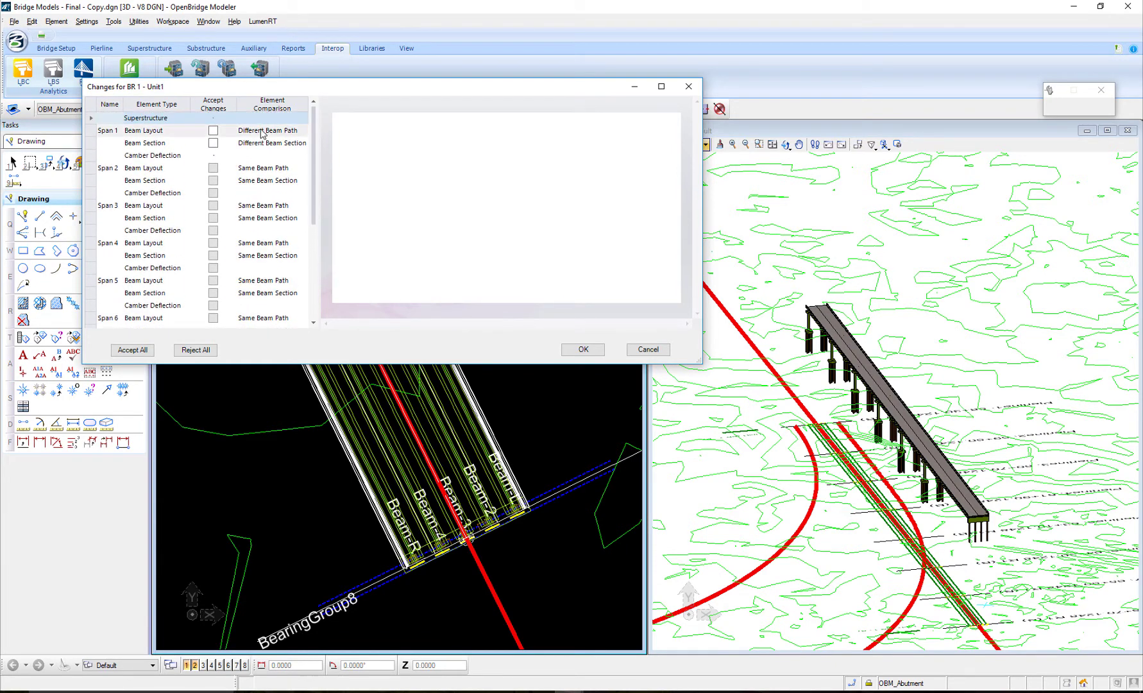
pyautogui.click(214, 131)
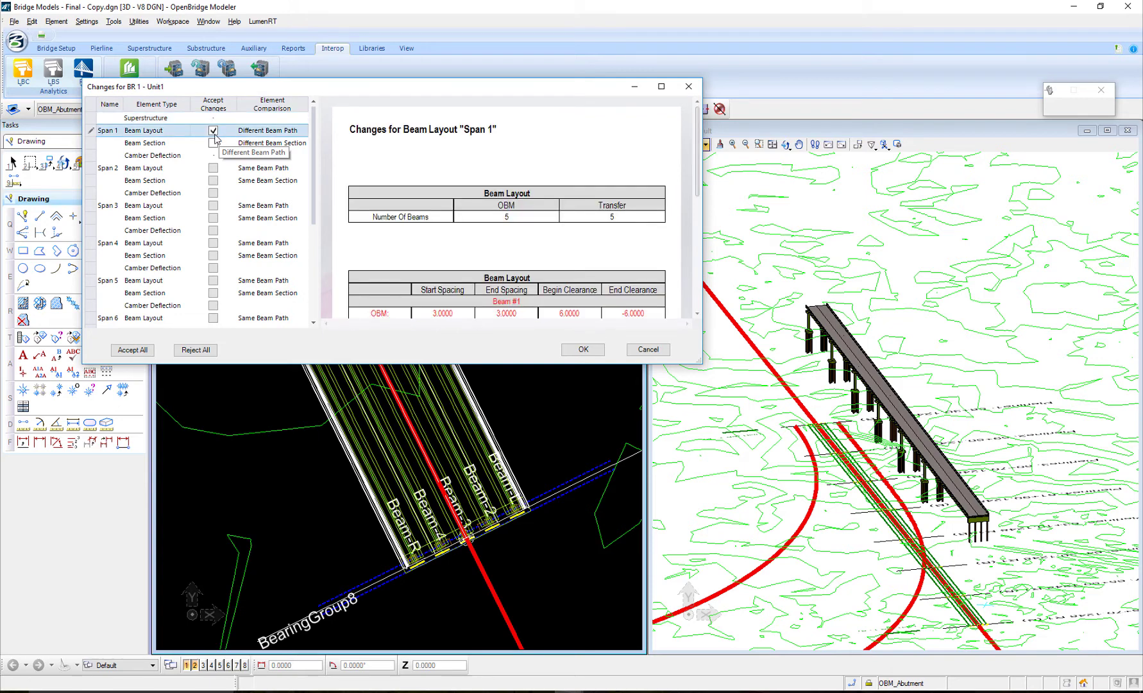
pyautogui.click(214, 143)
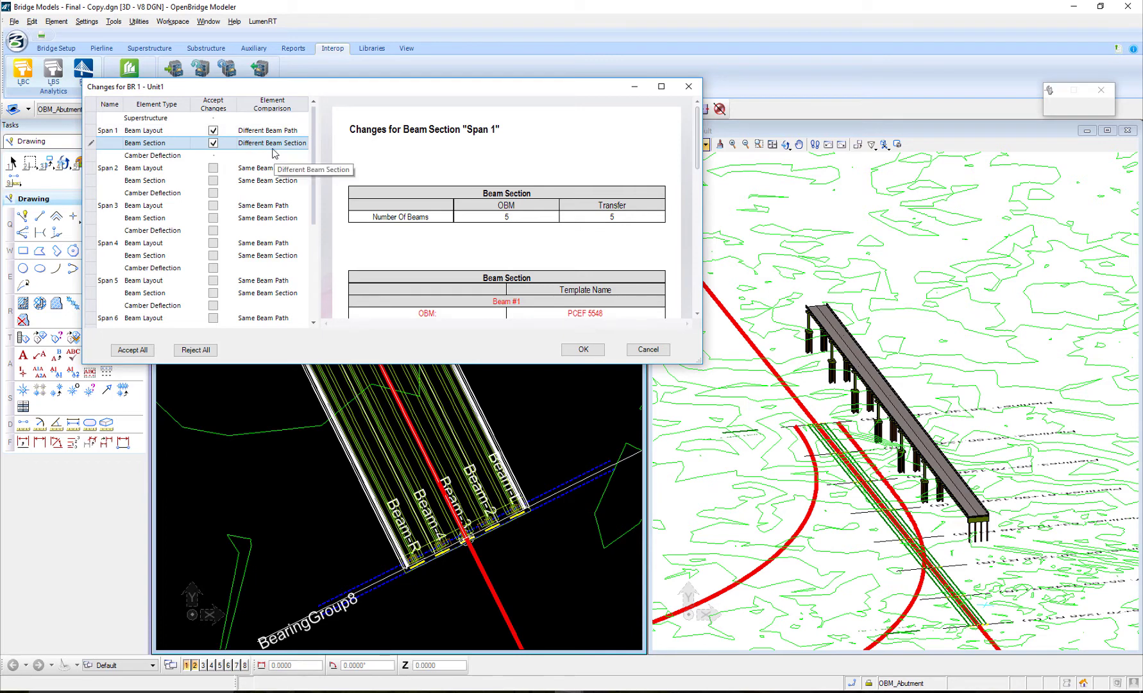
pyautogui.click(583, 351)
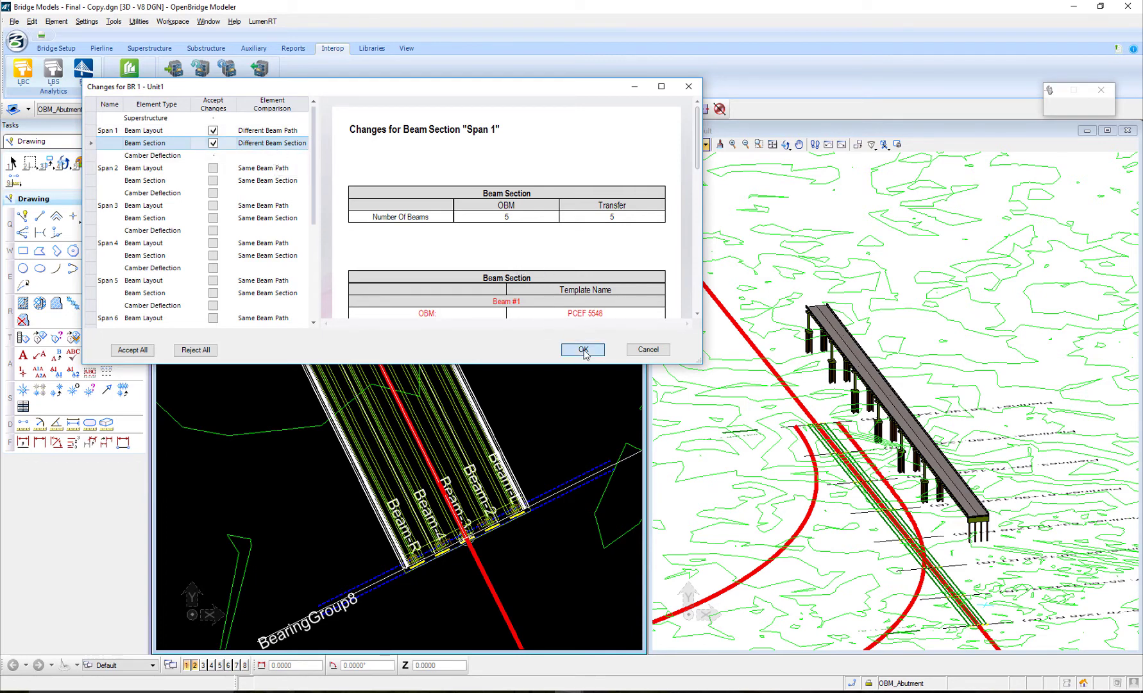
pyautogui.click(584, 351)
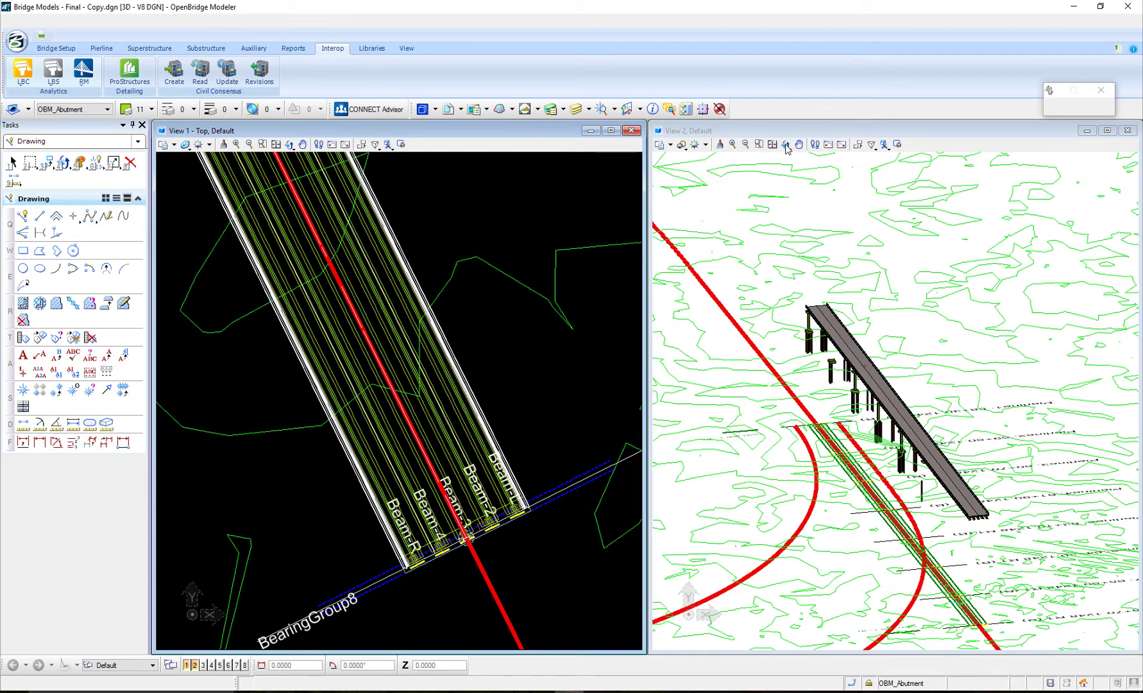
# Examine the girders at the end of the updated bridge up close in the 3D view.
pyautogui.click(786, 144)
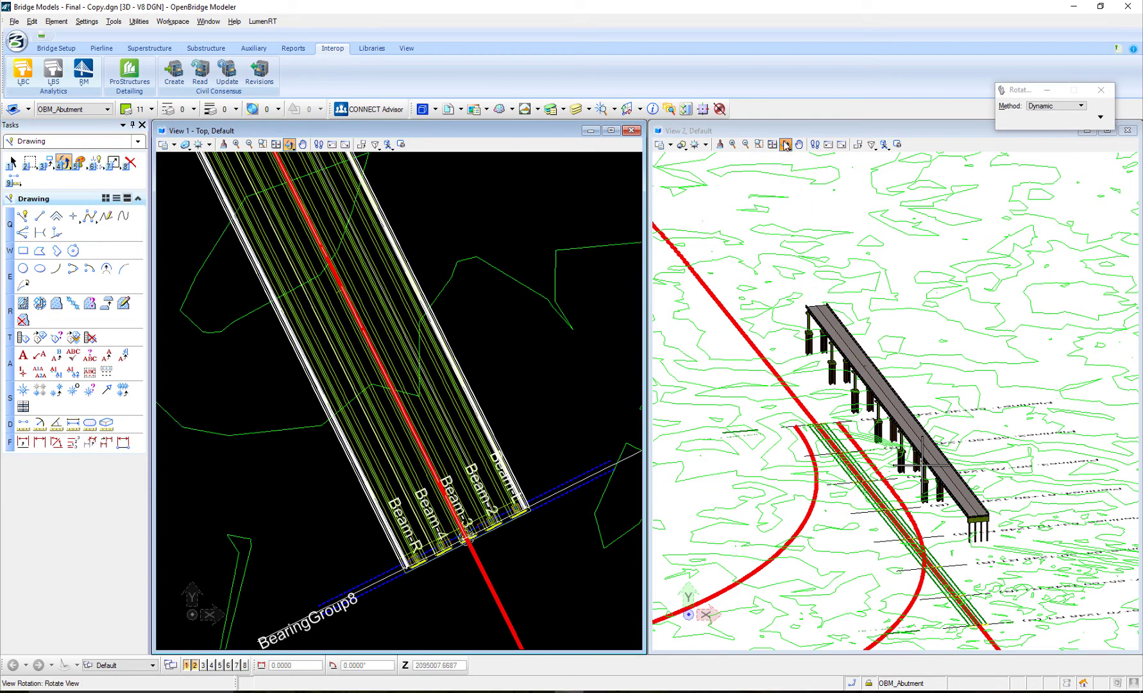
pyautogui.moveTo(809, 314); pyautogui.dragTo(843, 331)
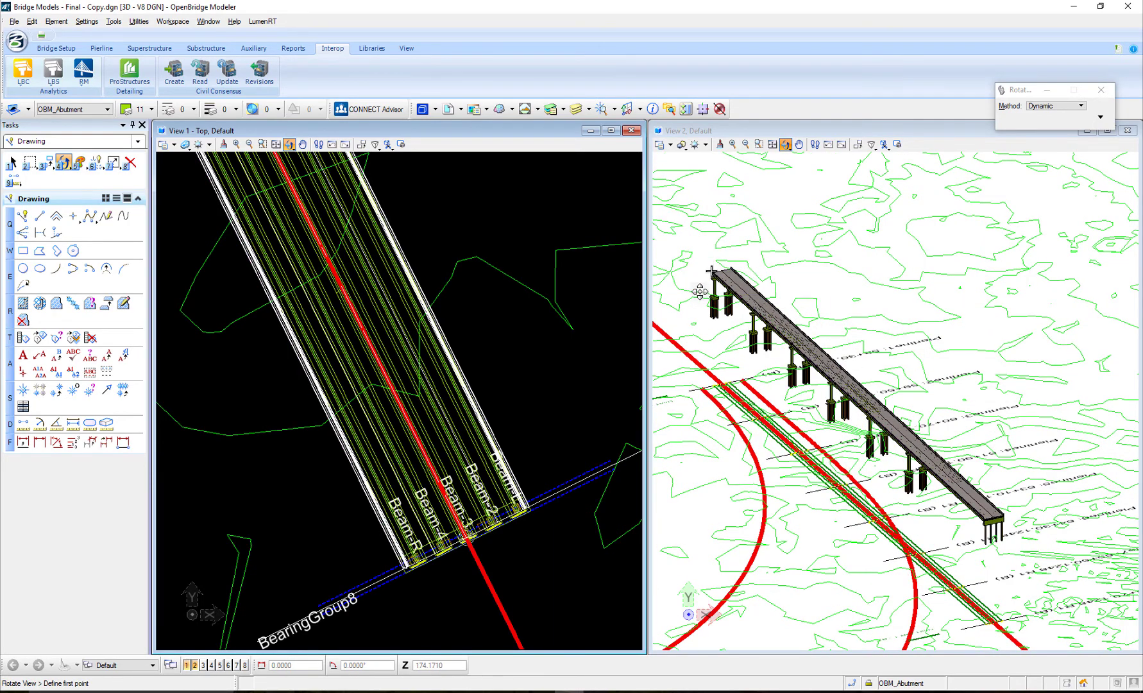
pyautogui.moveTo(711, 272); pyautogui.dragTo(787, 159)
pyautogui.click(759, 143)
pyautogui.click(681, 257)
pyautogui.click(721, 295)
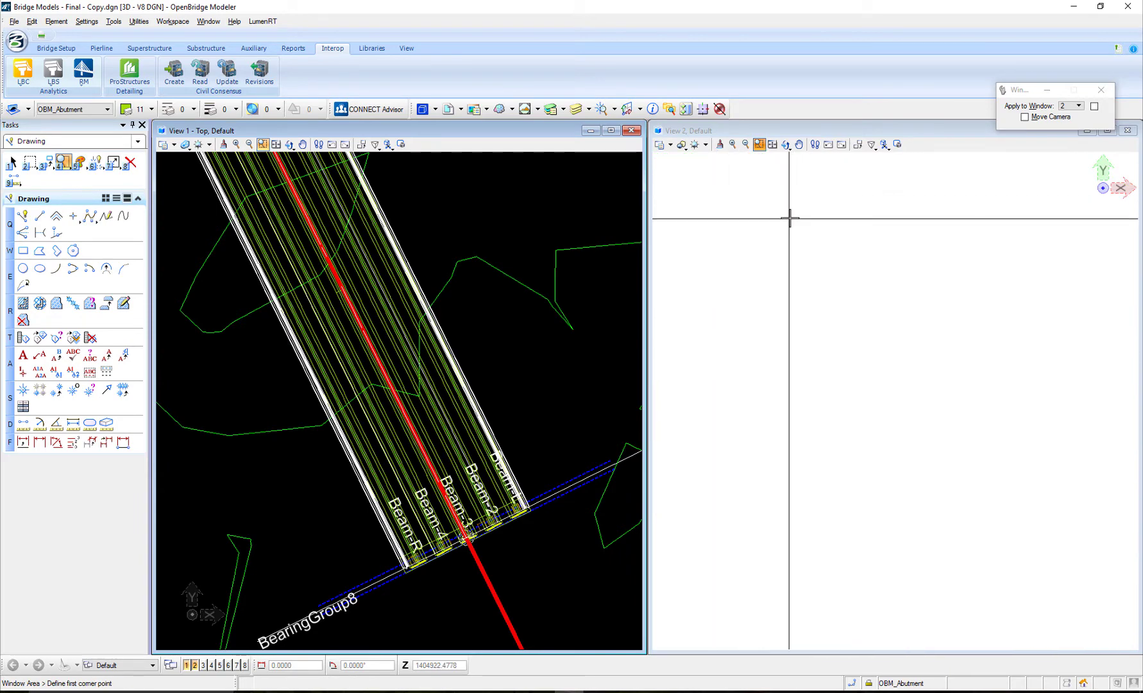
pyautogui.scroll(-4, 789, 218)
pyautogui.scroll(2, 804, 250)
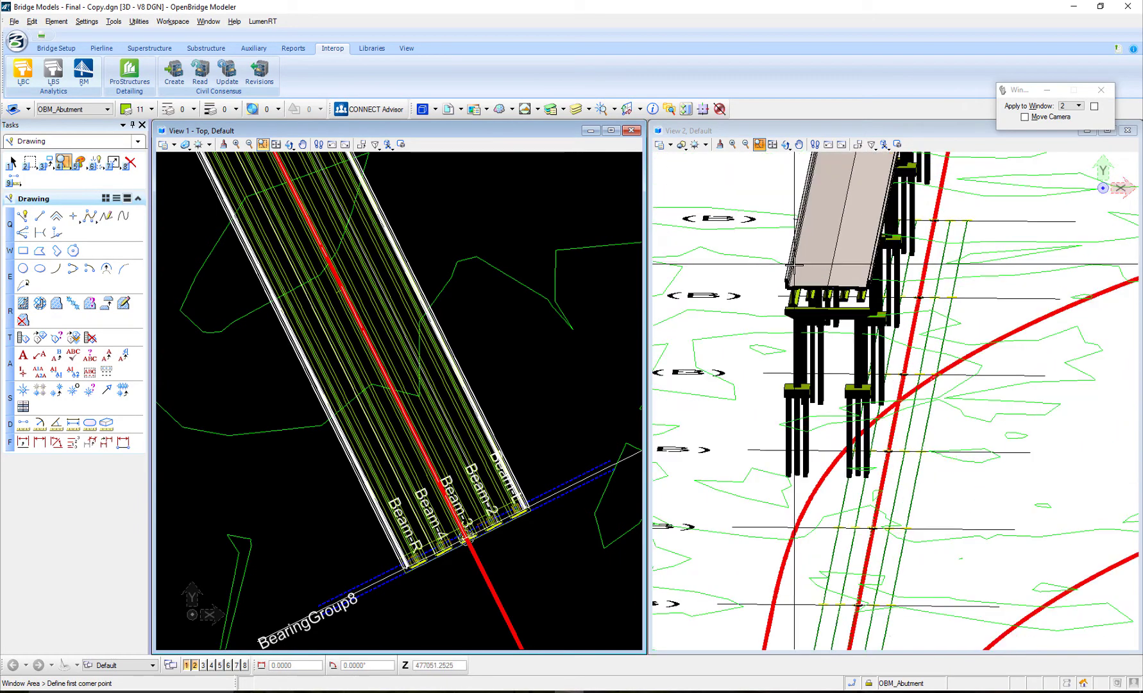
pyautogui.click(785, 143)
pyautogui.moveTo(871, 281)
pyautogui.mouseDown()
pyautogui.moveTo(821, 309)
pyautogui.moveTo(881, 251)
pyautogui.moveTo(871, 265)
pyautogui.mouseUp()
pyautogui.scroll(2, 787, 290)
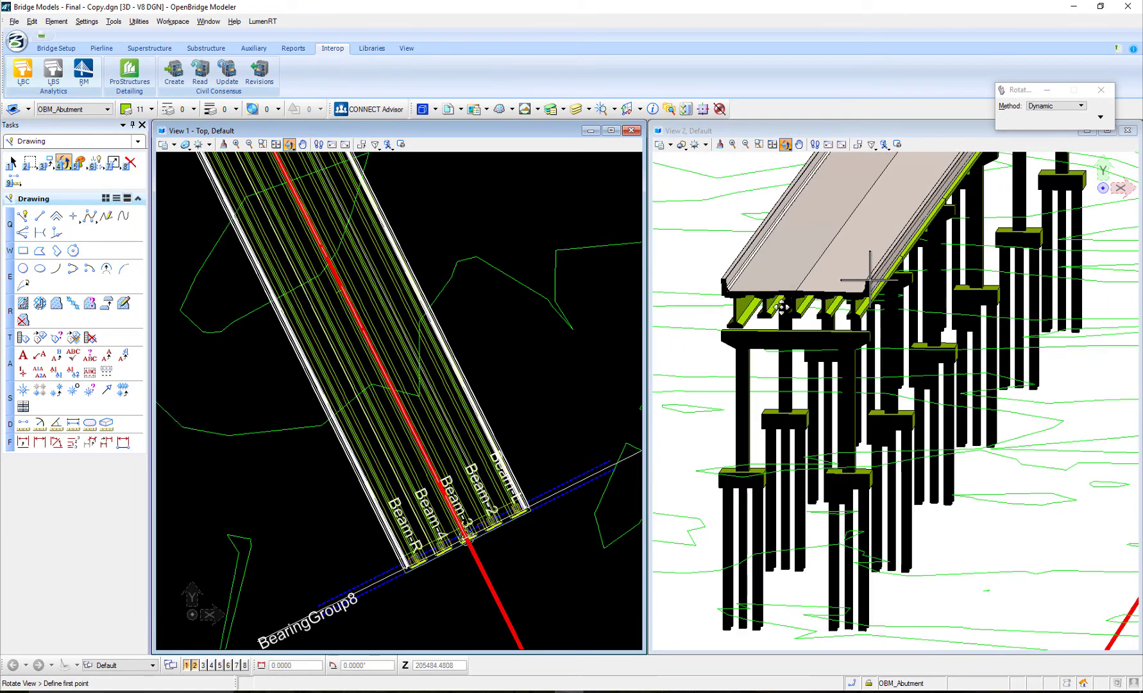
# Open the beam definition of the bridge's beam group and check the template of Beam-2 between Pierline1 and Pierline2.
pyautogui.click(11, 164)
pyautogui.click(738, 313)
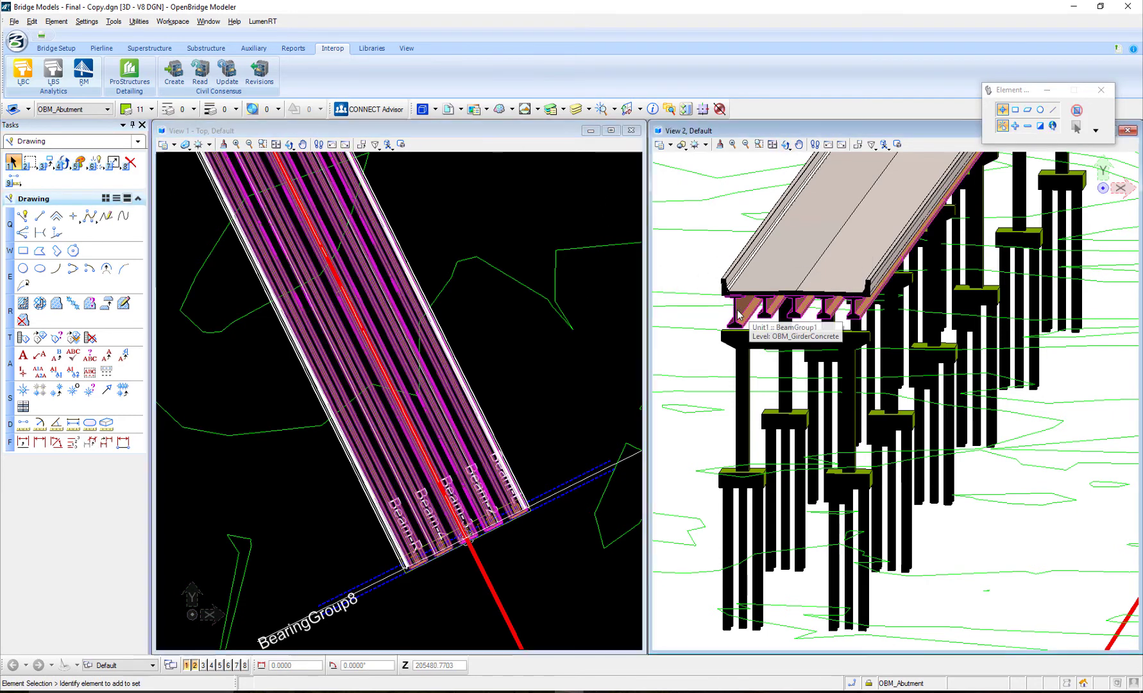
pyautogui.click(744, 314)
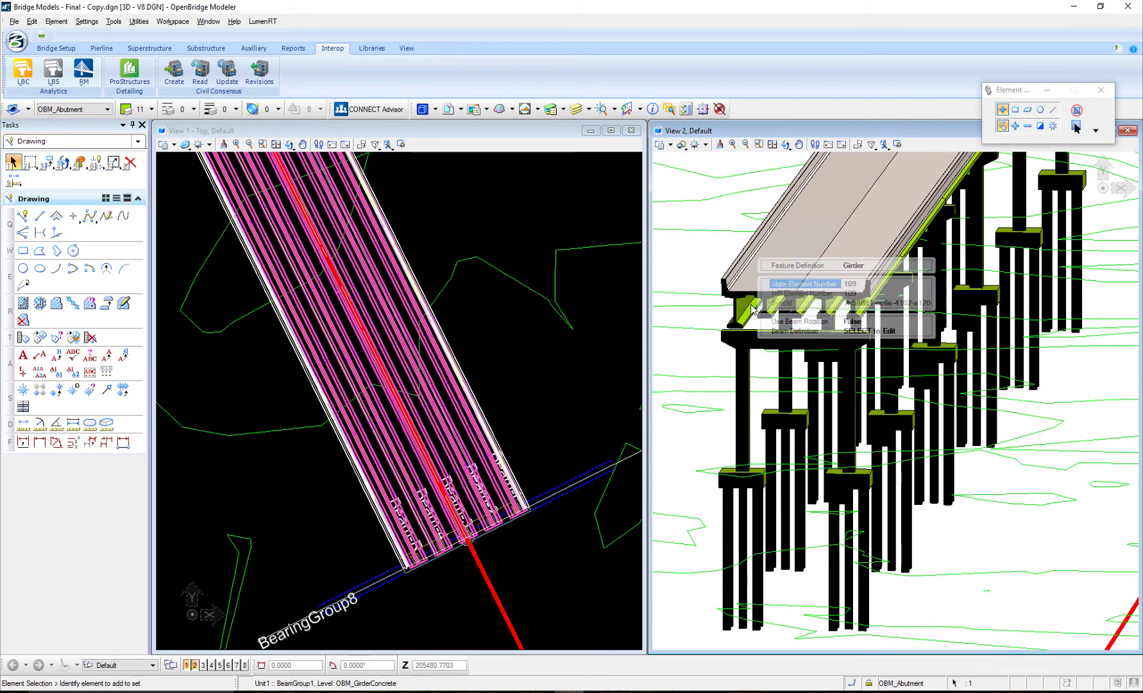
pyautogui.click(885, 331)
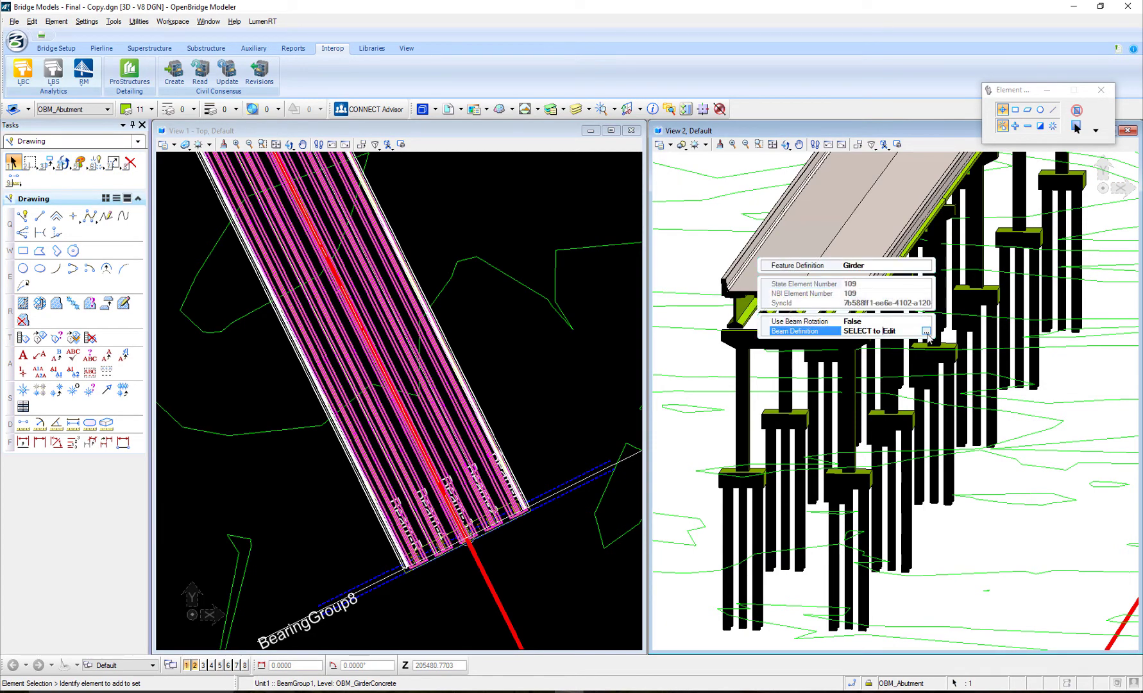
pyautogui.click(926, 331)
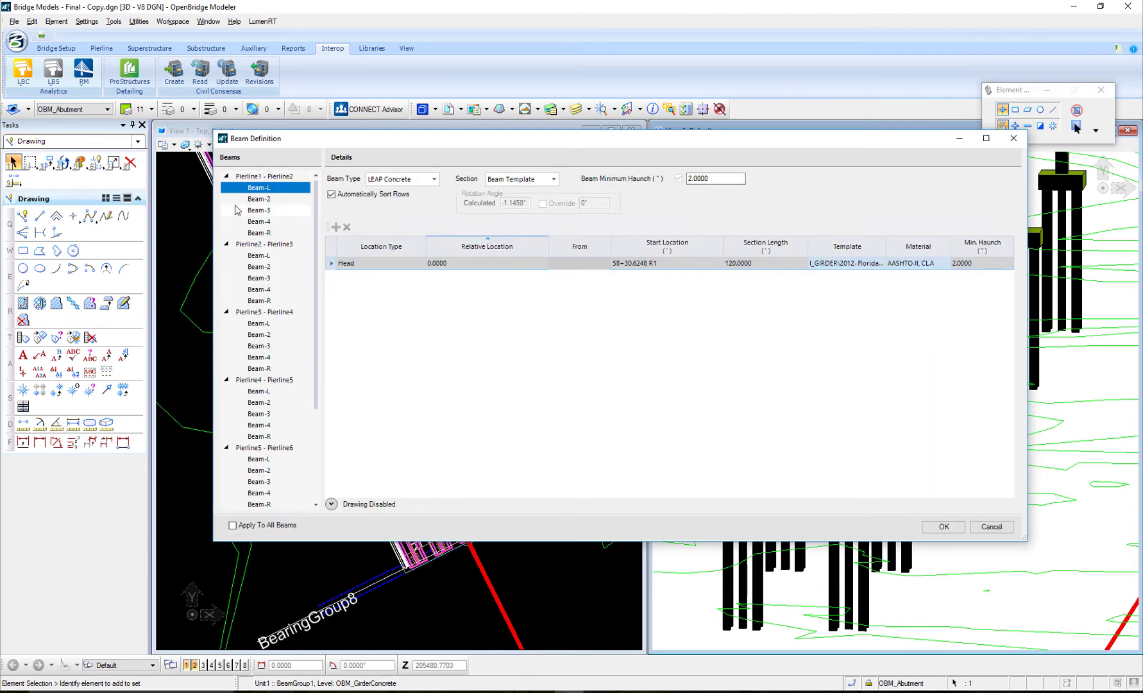
pyautogui.click(260, 200)
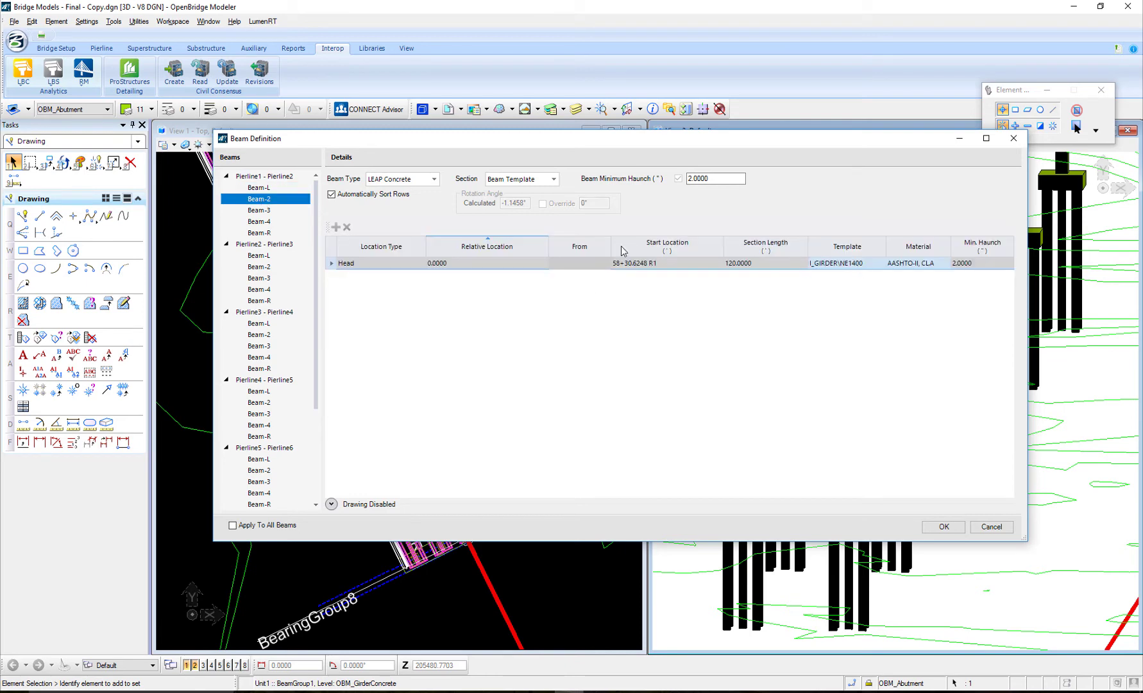
# Set the template of Beam-L between Pierline1 and Pierline2 to I_GIRDER\NE1400 and apply the beam definition.
pyautogui.click(259, 187)
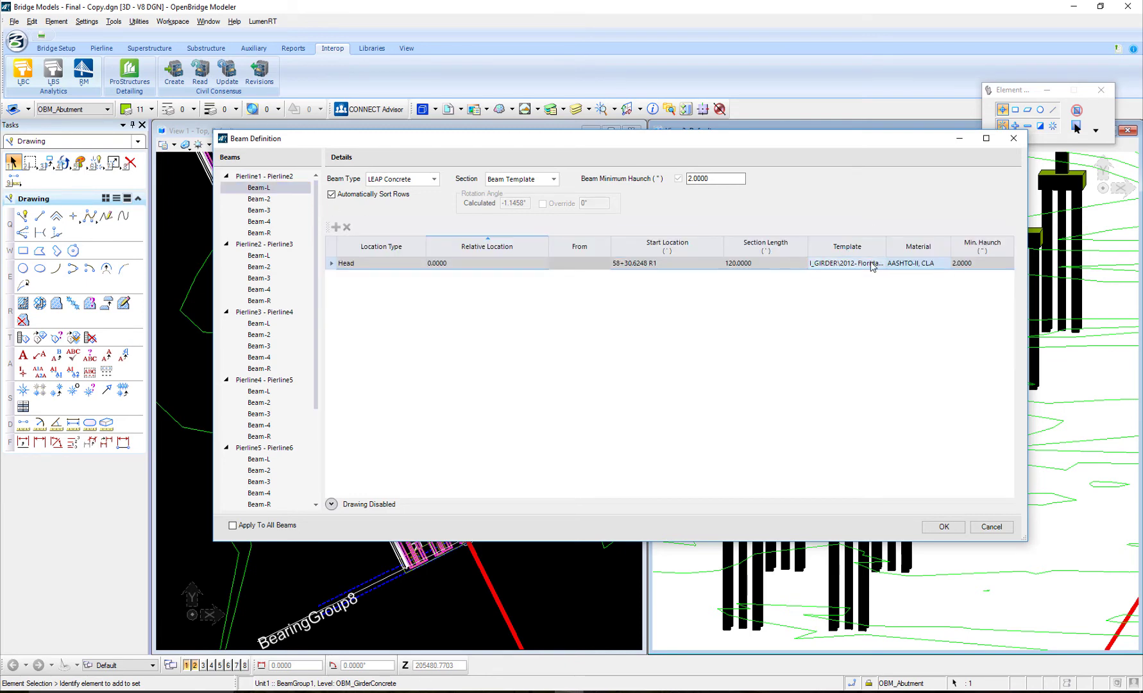
pyautogui.click(873, 265)
pyautogui.click(878, 263)
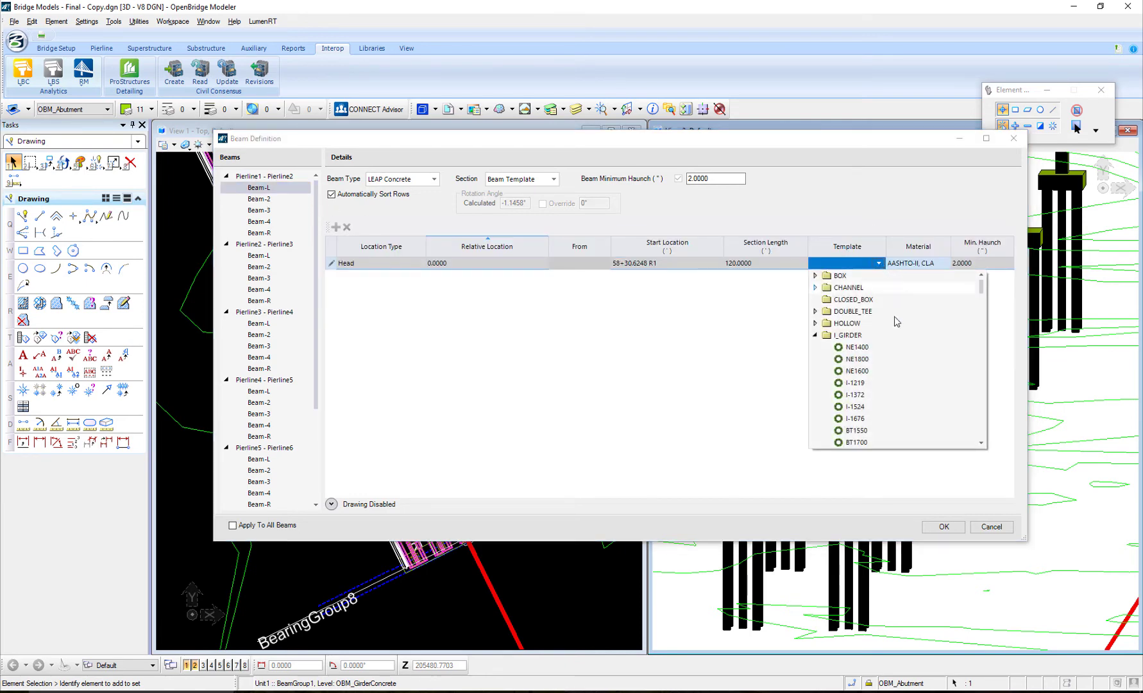
pyautogui.click(859, 347)
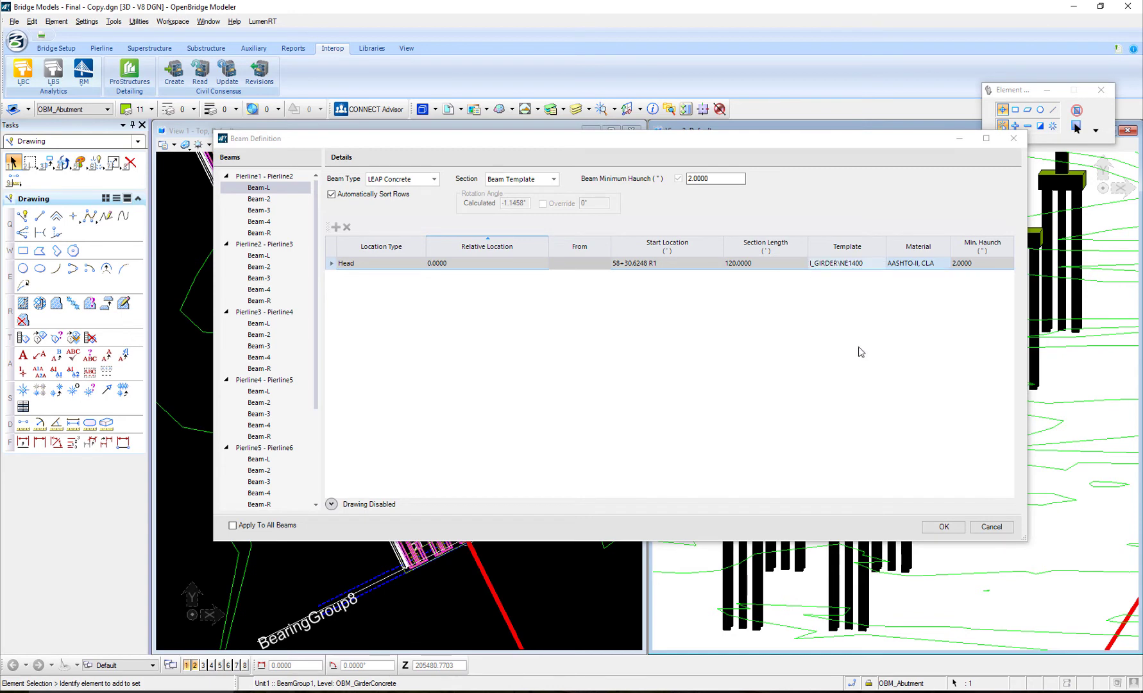
pyautogui.click(945, 528)
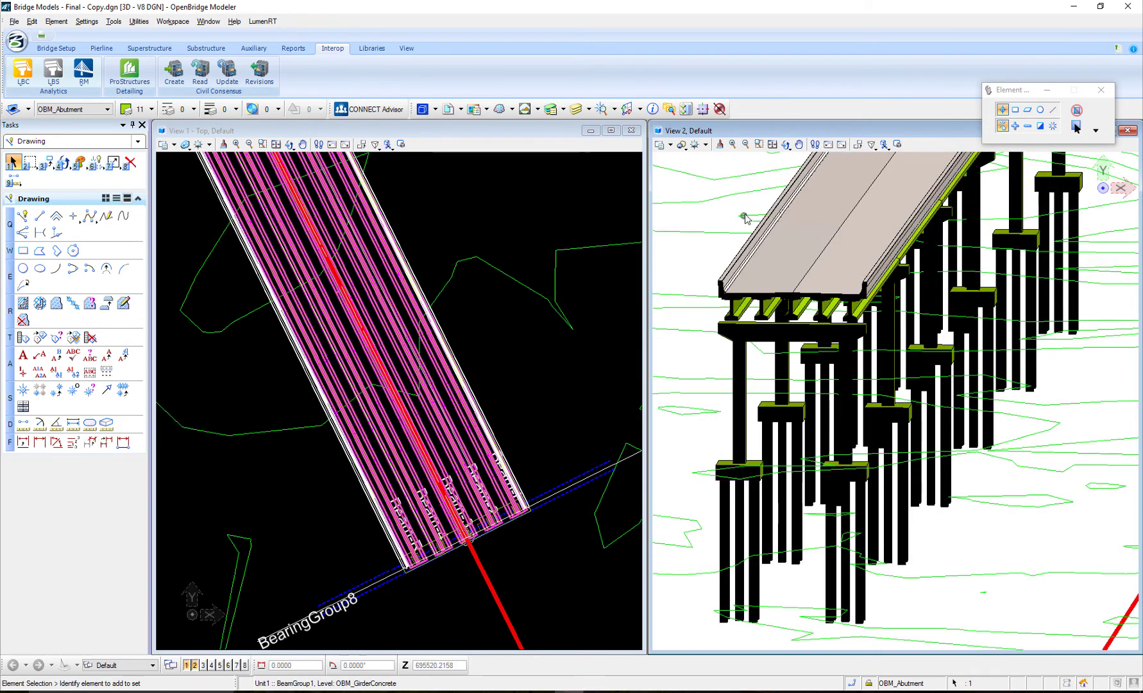
# Examine the girders under the deck at the bridge end in the 3D view from several angles, finishing with an end-on view.
pyautogui.click(759, 143)
pyautogui.click(673, 166)
pyautogui.click(910, 385)
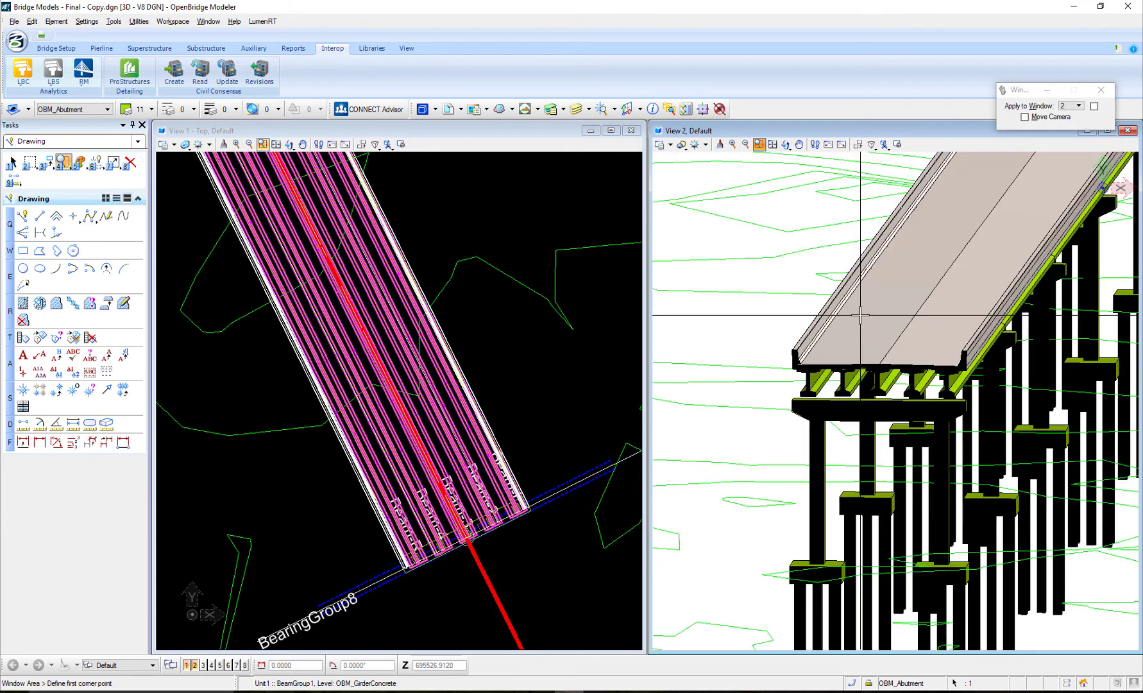
pyautogui.click(786, 145)
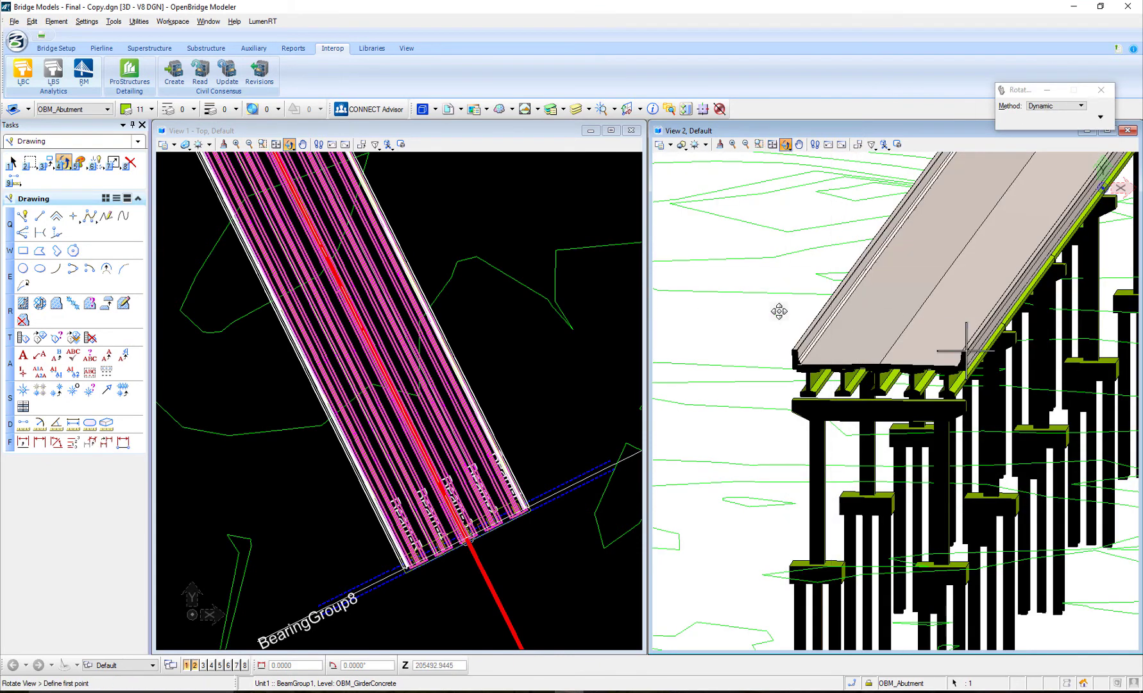
pyautogui.click(827, 366)
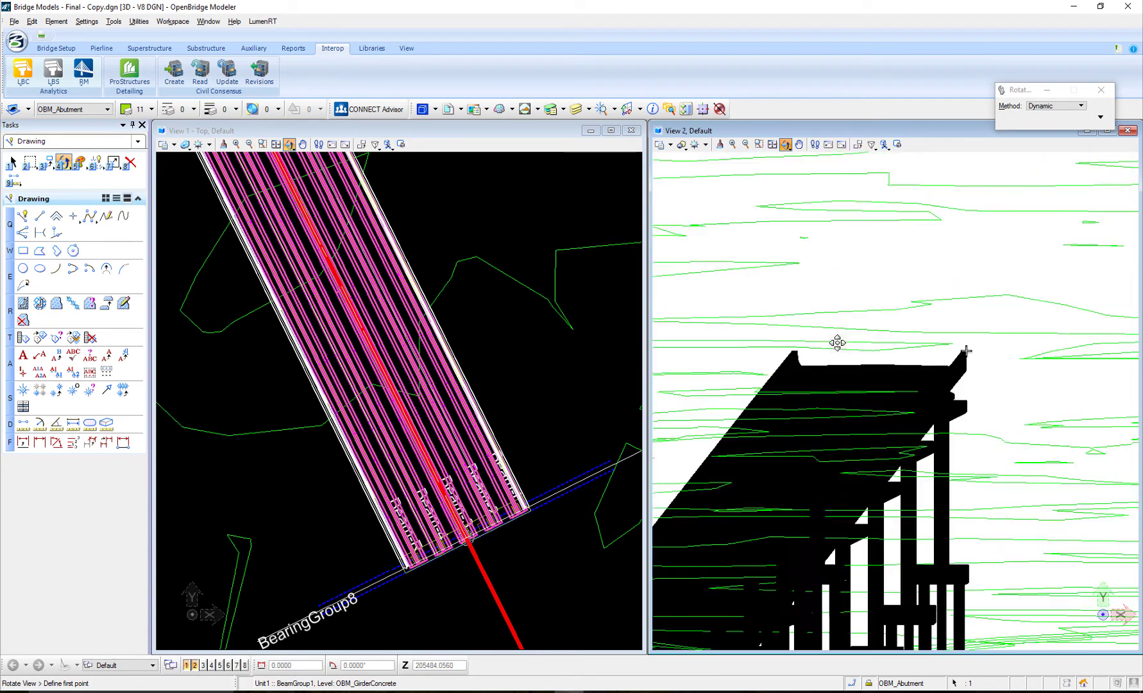
pyautogui.click(830, 365)
pyautogui.moveTo(829, 365); pyautogui.dragTo(966, 351)
pyautogui.click(966, 350)
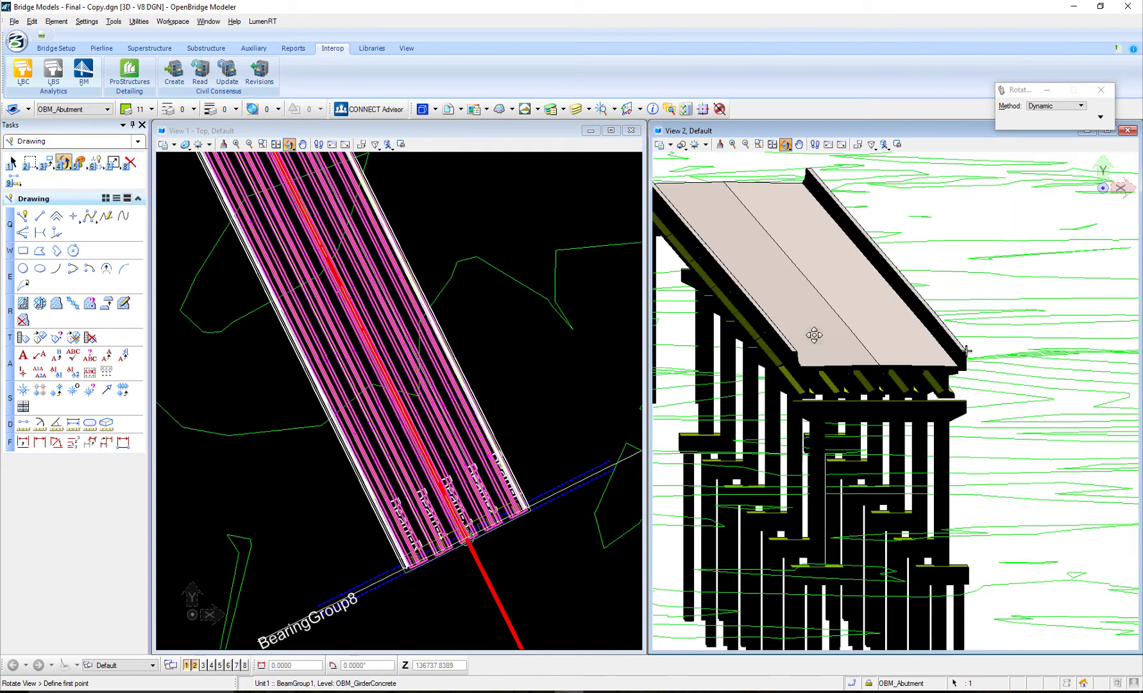
pyautogui.moveTo(601, 220); pyautogui.dragTo(846, 331)
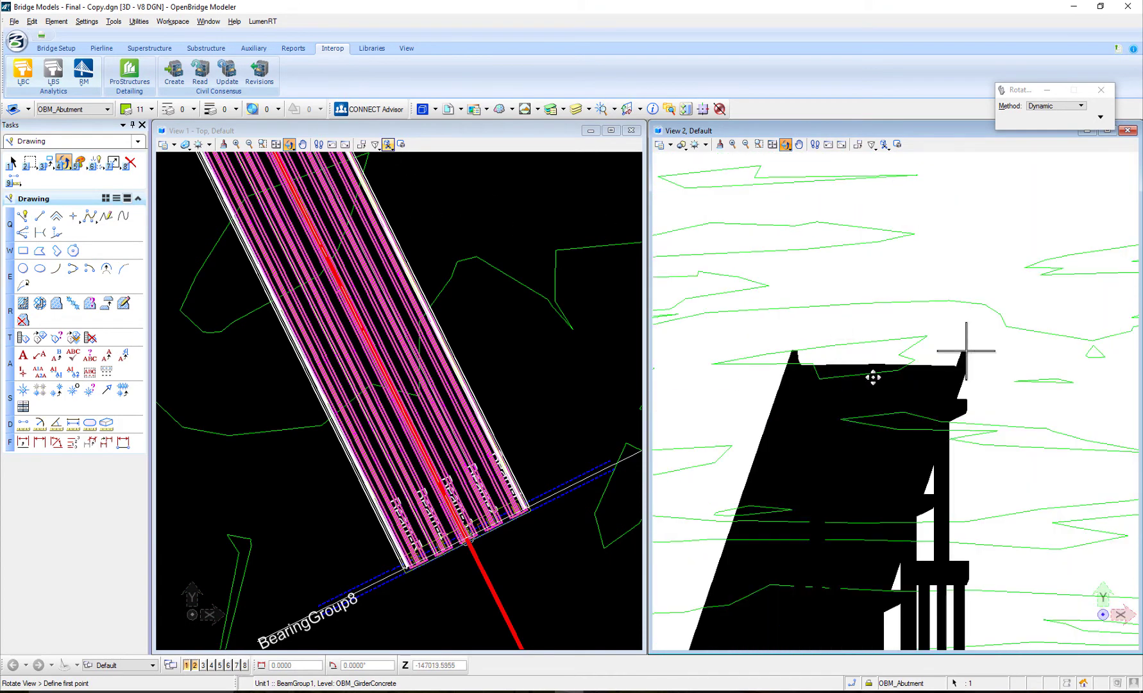
pyautogui.moveTo(891, 372); pyautogui.dragTo(904, 409)
pyautogui.rightClick(904, 409)
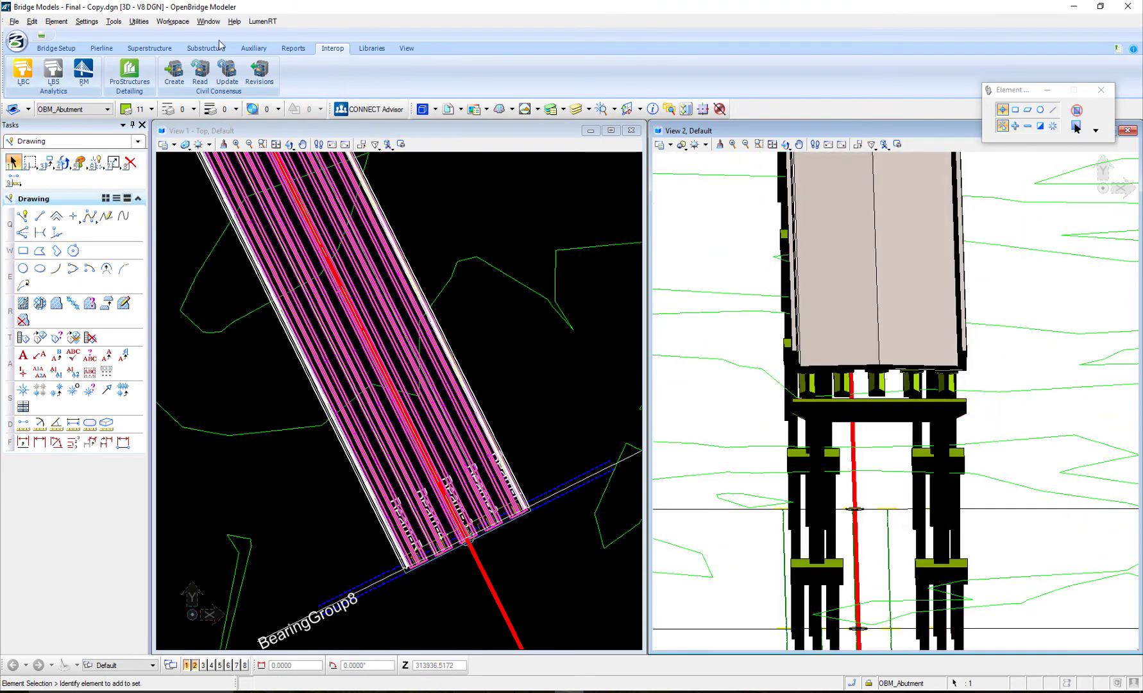
pyautogui.click(23, 70)
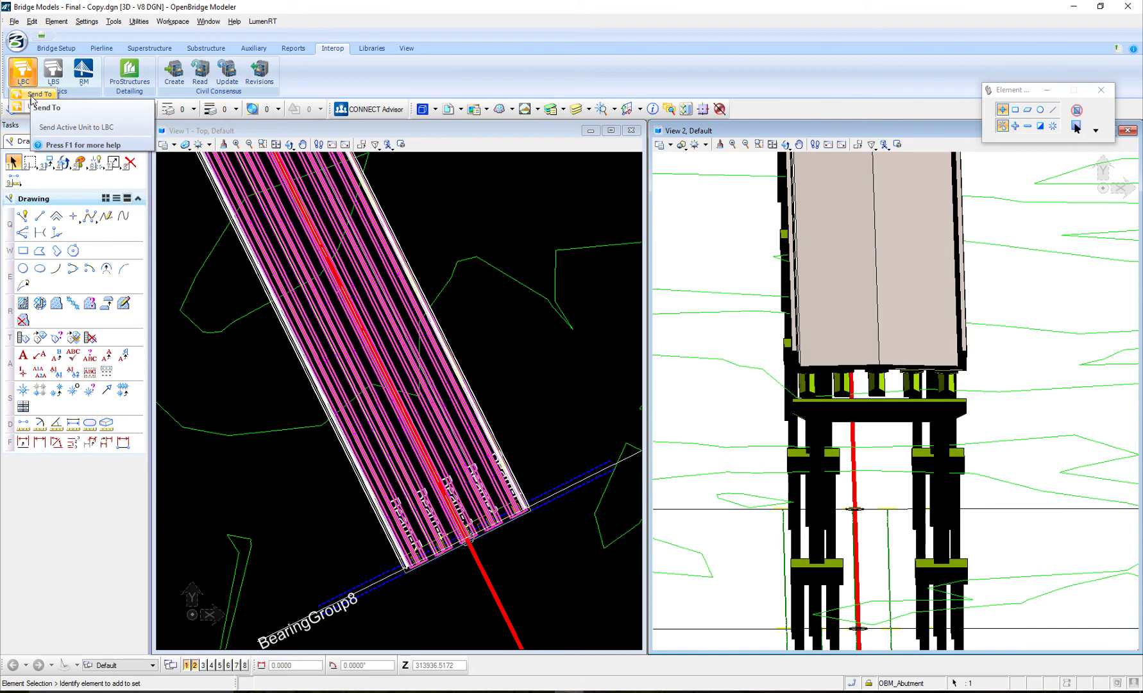
pyautogui.click(30, 100)
pyautogui.click(496, 137)
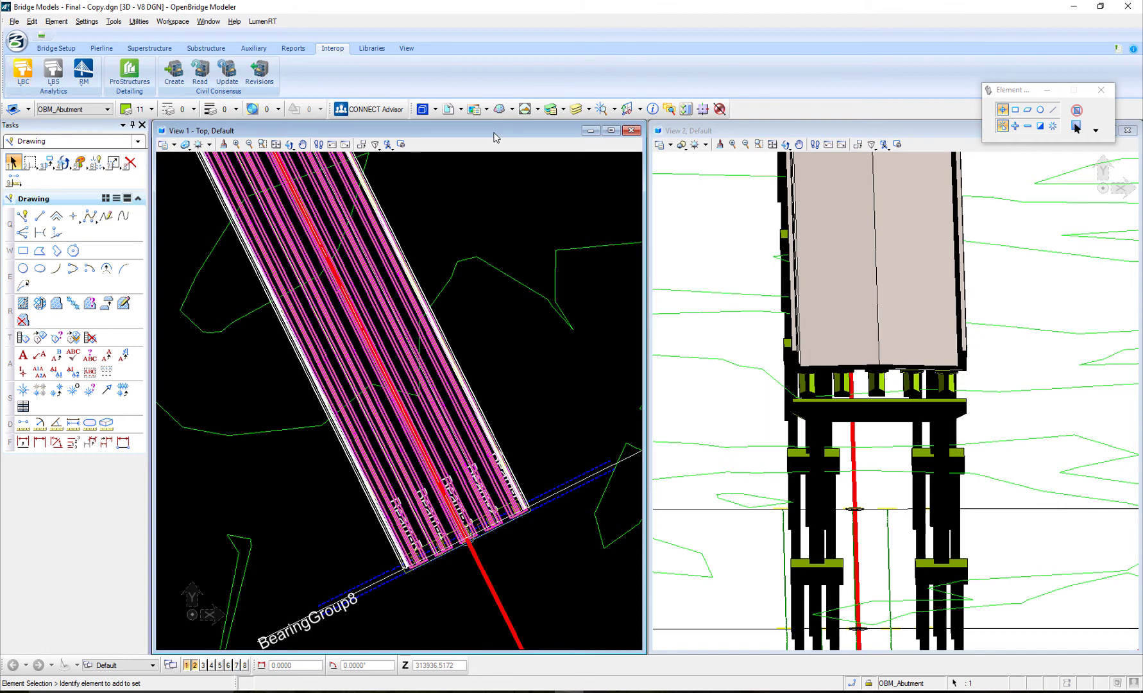